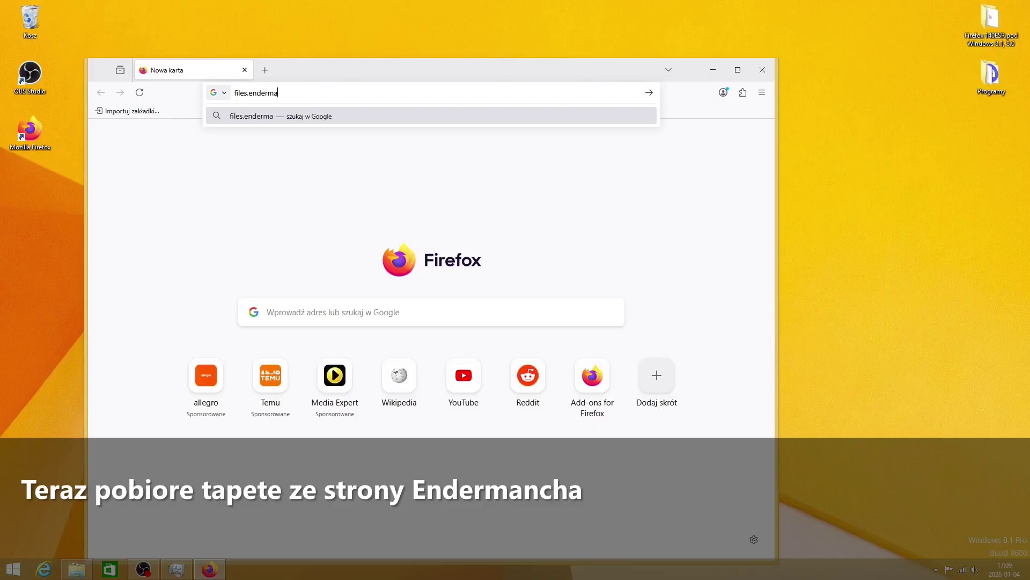
Download Snowy Spruce.jpg from files.enderman.ch and set it as the desktop wallpaper, closing Task Manager as well.
{"action": "type", "text": ".ch"}
{"action": "key", "text": "Return"}
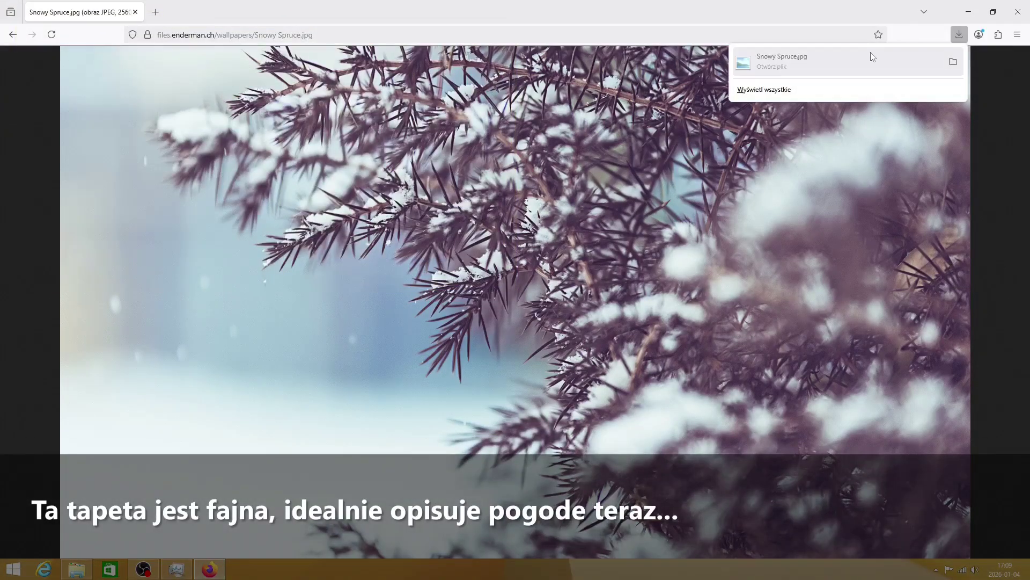
{"action": "left_click", "coordinate": [870, 56]}
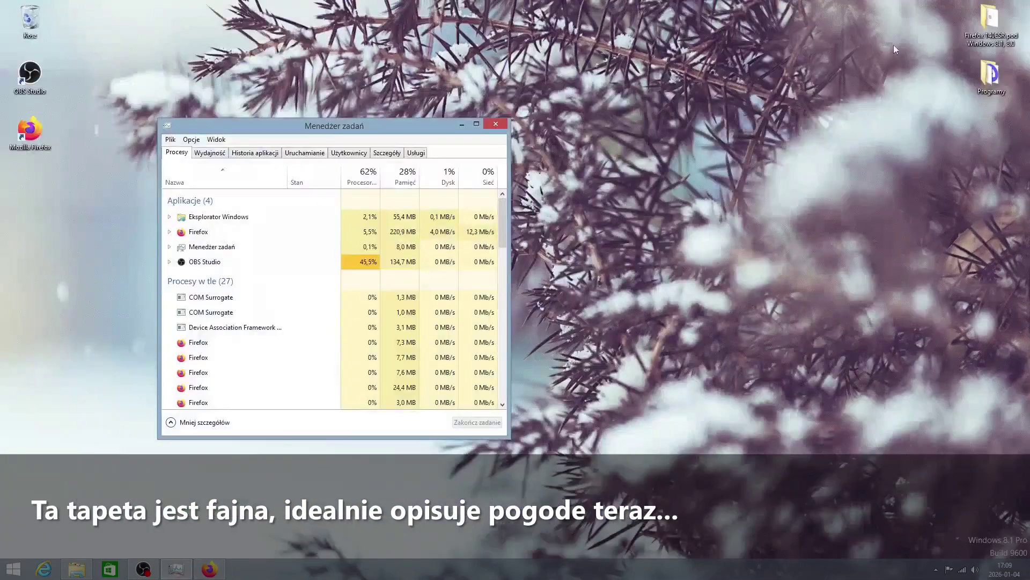
{"action": "left_click", "coordinate": [495, 124]}
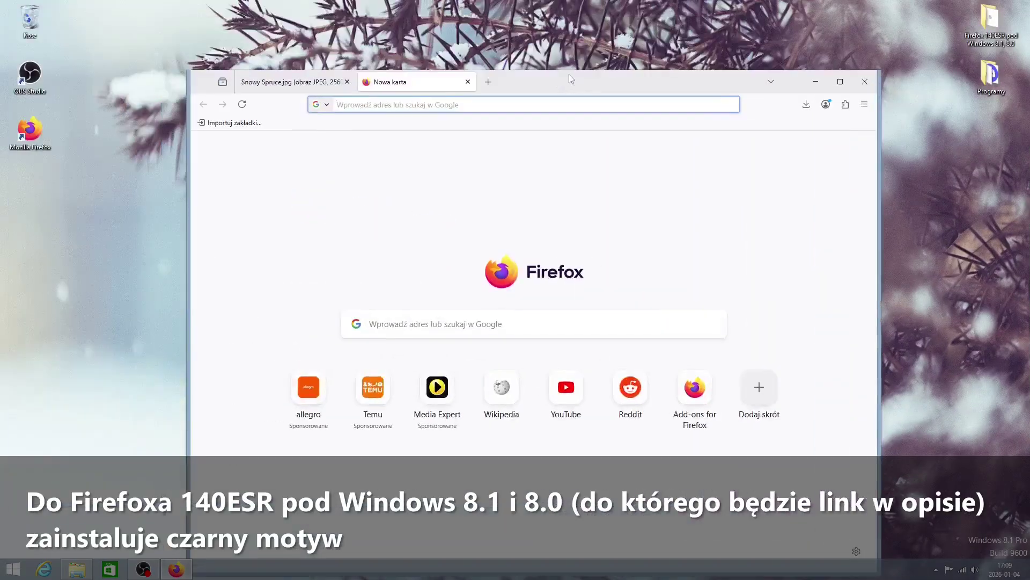
Search Google for "dark theme firefox" and install a dark theme in Firefox.
{"action": "type", "text": "dark theme firefox"}
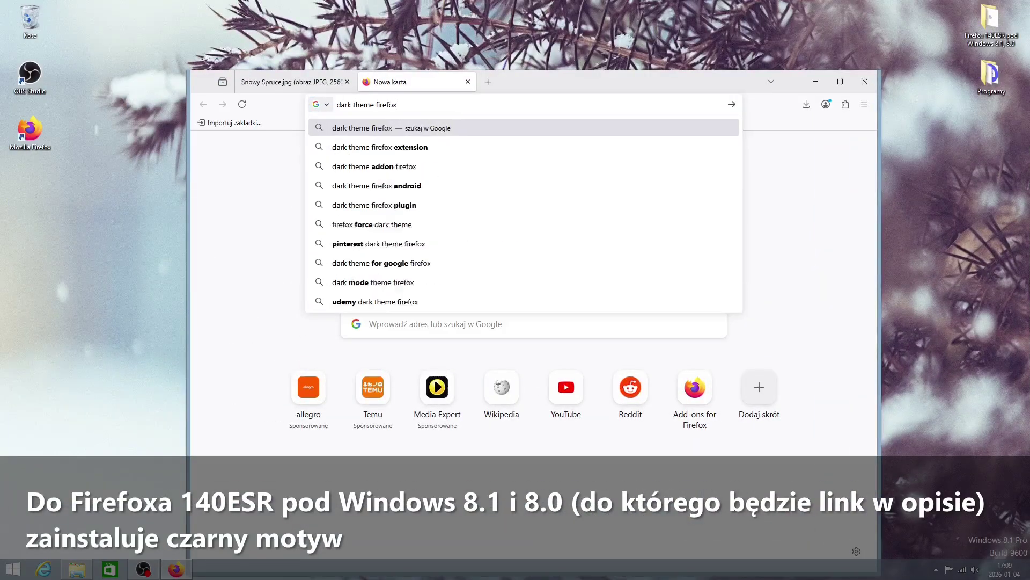
{"action": "key", "text": "Return"}
{"action": "left_click", "coordinate": [258, 239]}
{"action": "left_click", "coordinate": [730, 221]}
{"action": "left_click", "coordinate": [782, 177]}
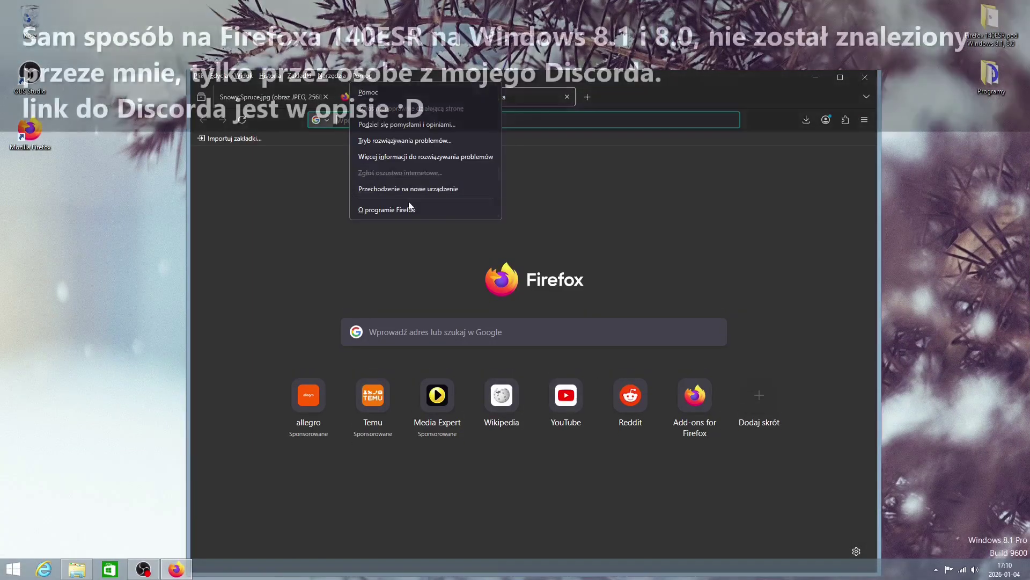
Check the version details in the About Firefox window and in winver, and close the windows.
{"action": "left_click", "coordinate": [408, 205]}
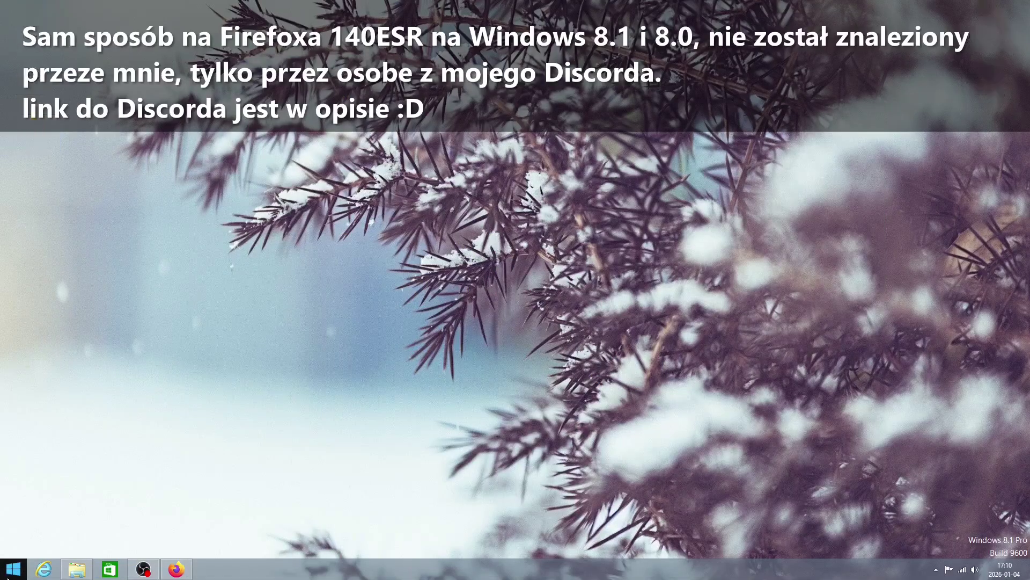
{"action": "right_click", "coordinate": [11, 569]}
{"action": "left_click", "coordinate": [240, 446]}
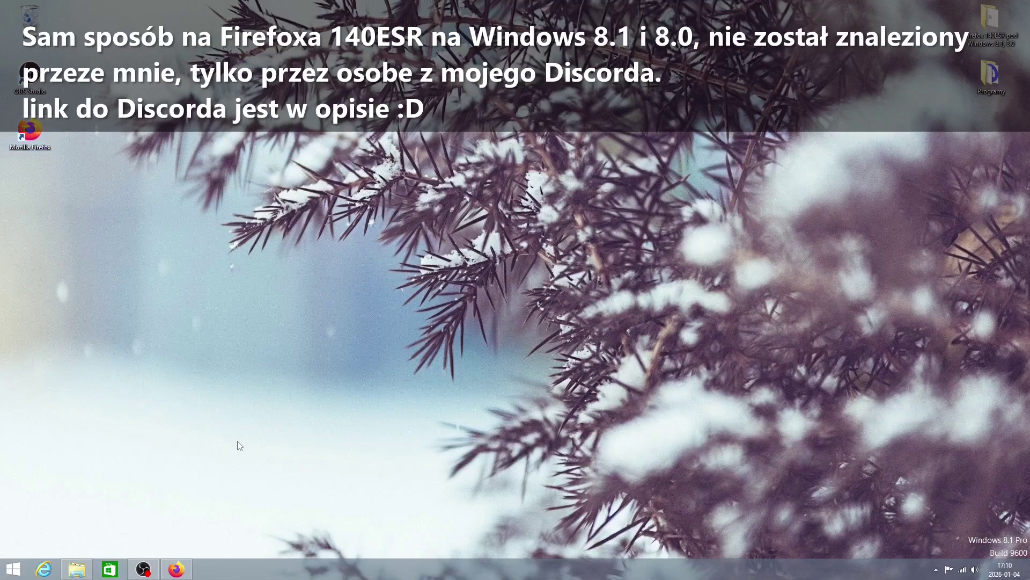
{"action": "key", "text": "super+s"}
{"action": "type", "text": "winver"}
{"action": "key", "text": "Return"}
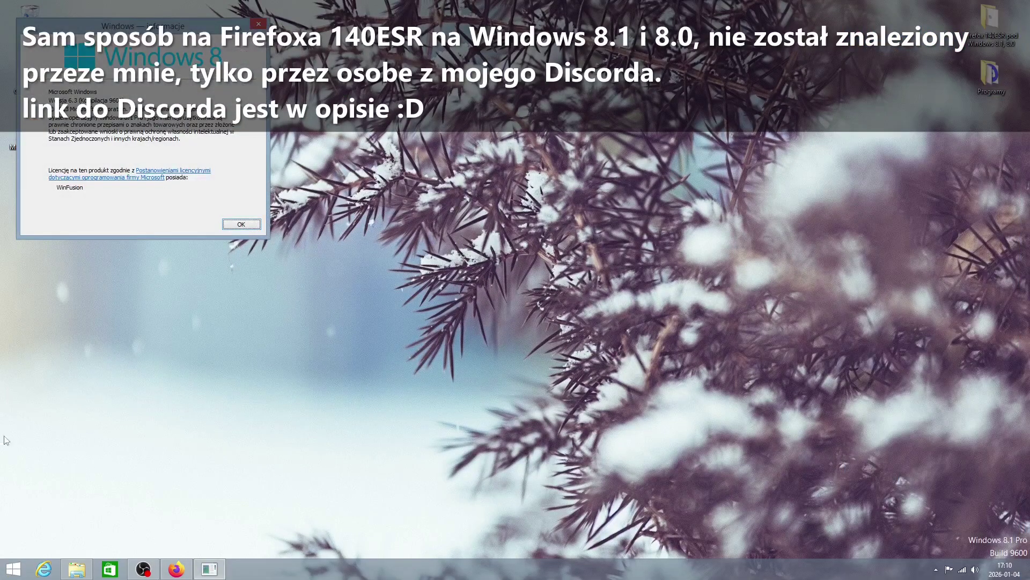
{"action": "left_click", "coordinate": [179, 569]}
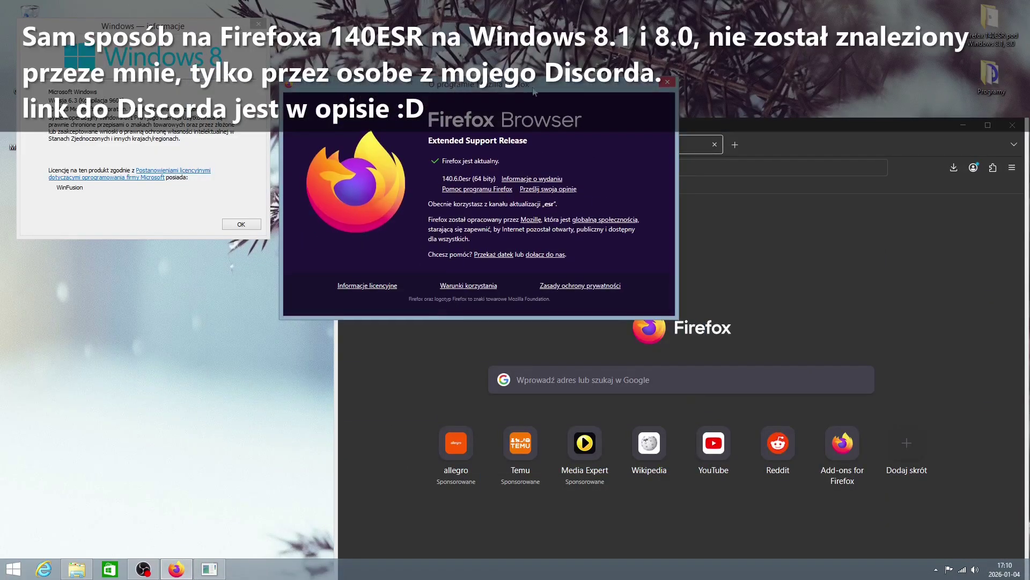
{"action": "left_click", "coordinate": [998, 135]}
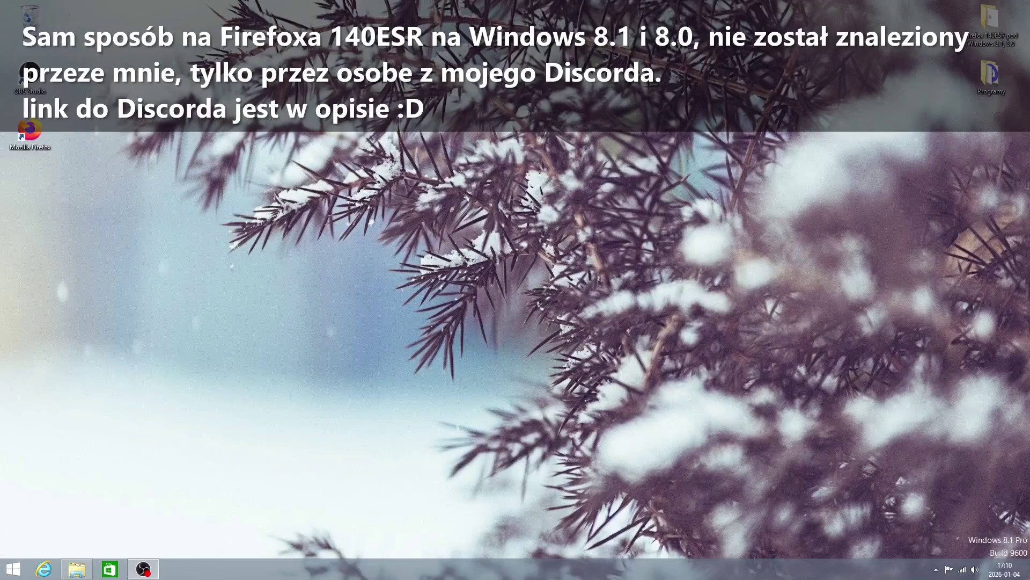
Run install_all as administrator to install the Visual C++ 2005–2022 runtimes, and launch the 7z2301x64(1) installer from the Programy folder.
{"action": "key", "text": "super"}
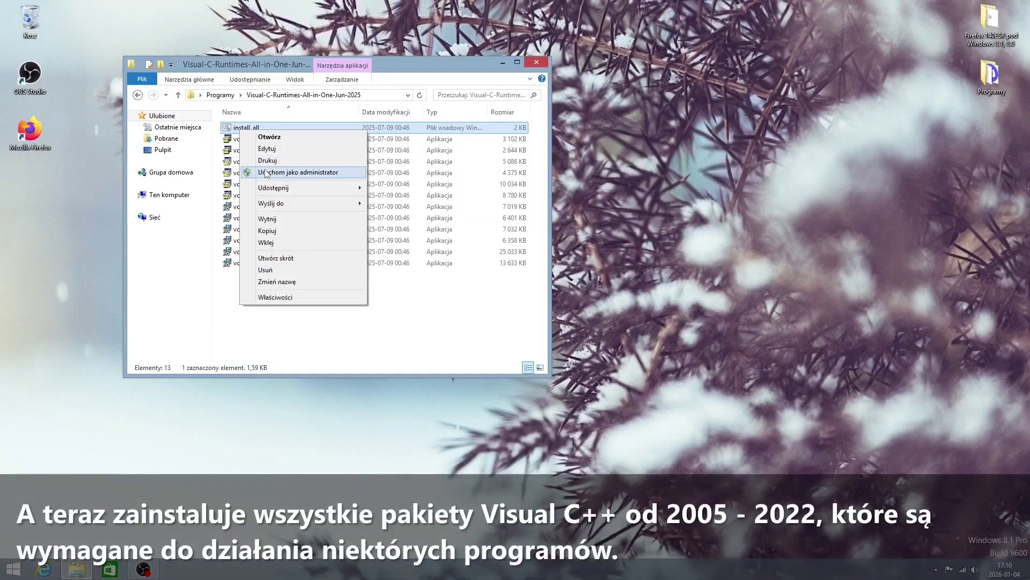
{"action": "left_click", "coordinate": [268, 170]}
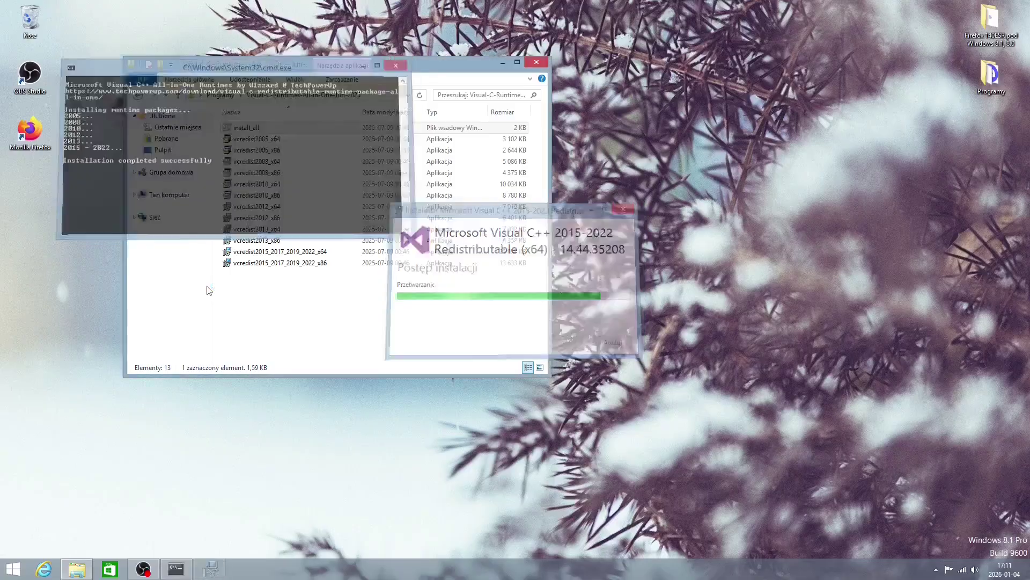
{"action": "double_click", "coordinate": [275, 139]}
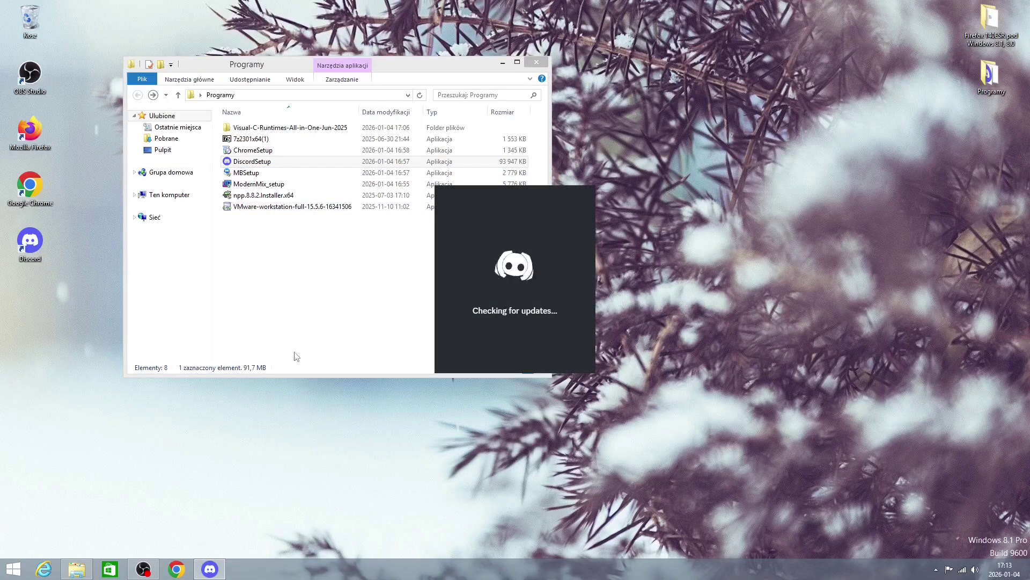
Install Malwarebytes with MBSetup from the Programy folder and return to the desktop.
{"action": "double_click", "coordinate": [234, 176]}
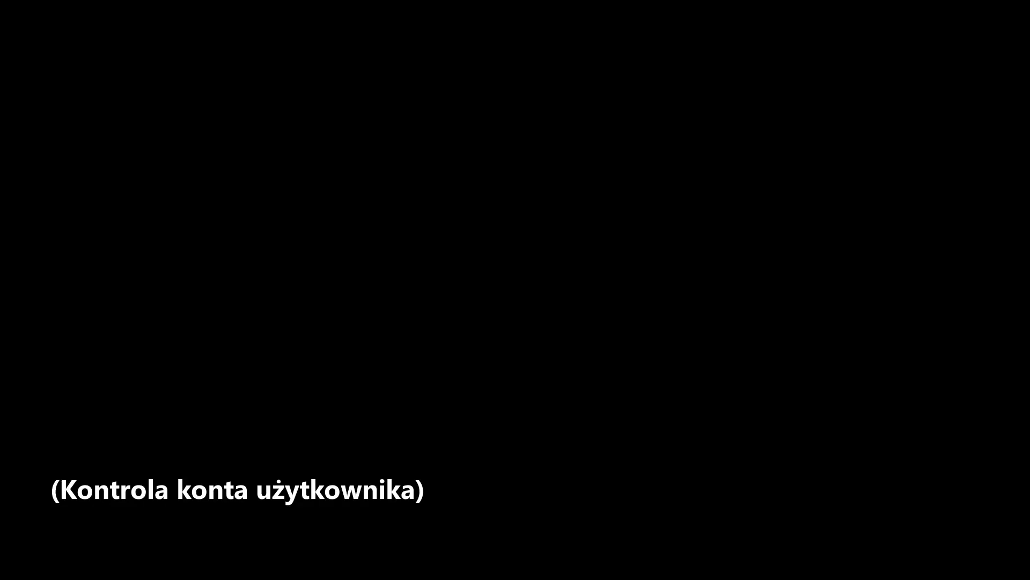
{"action": "left_click", "coordinate": [513, 306]}
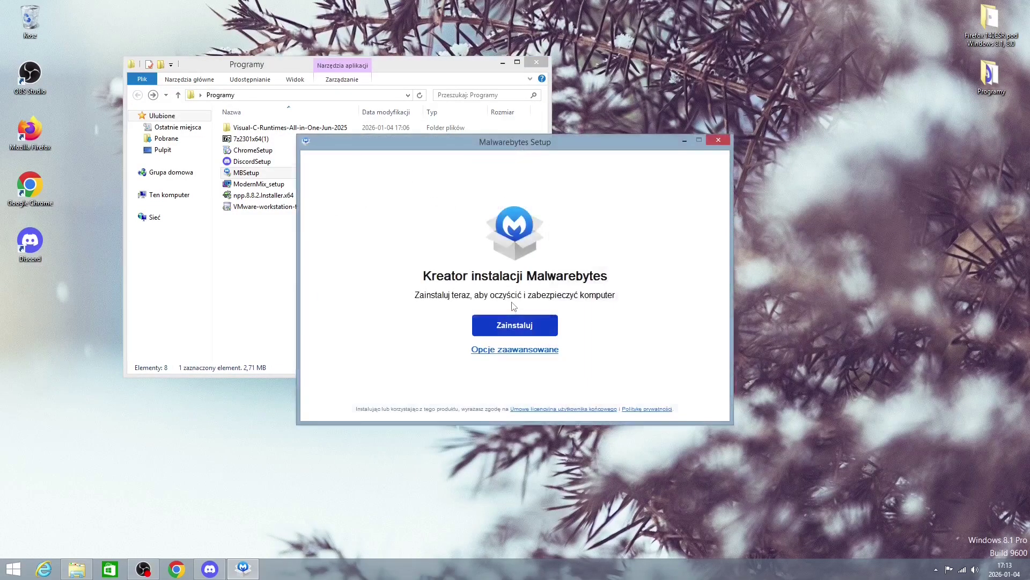
{"action": "left_click", "coordinate": [514, 324]}
{"action": "left_click", "coordinate": [504, 338]}
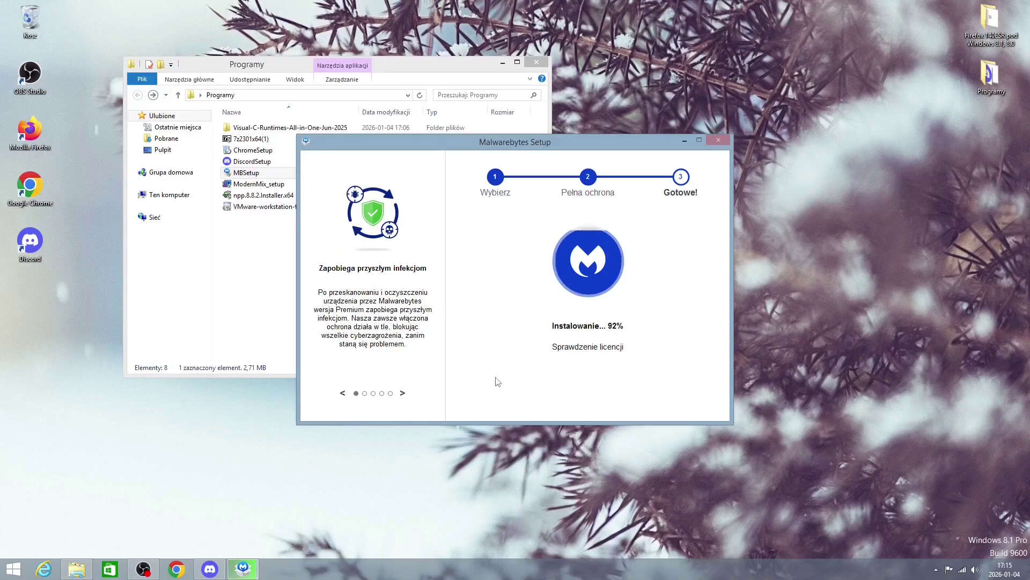
{"action": "left_click", "coordinate": [587, 370]}
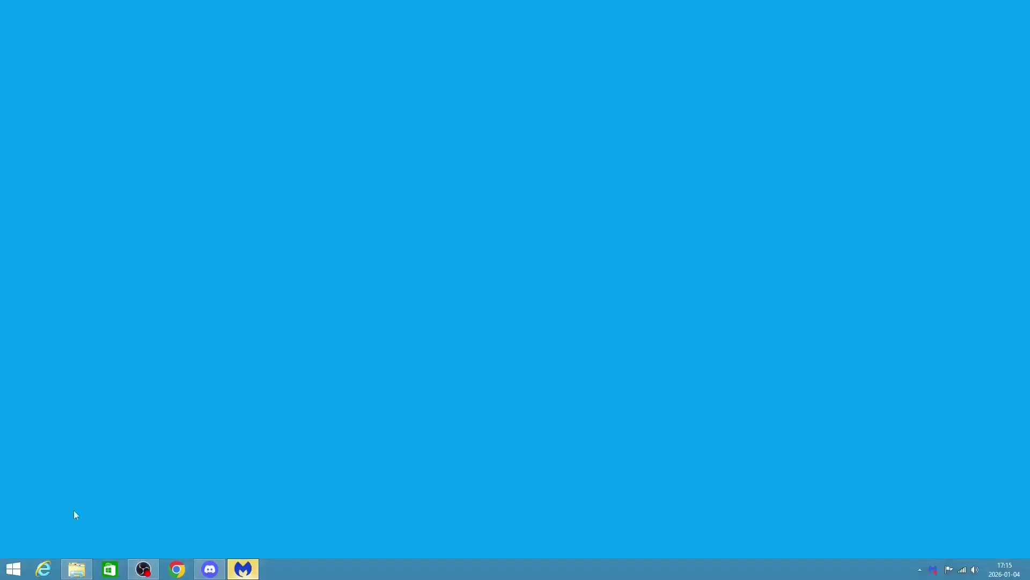
{"action": "left_click", "coordinate": [13, 568]}
{"action": "left_click", "coordinate": [233, 272]}
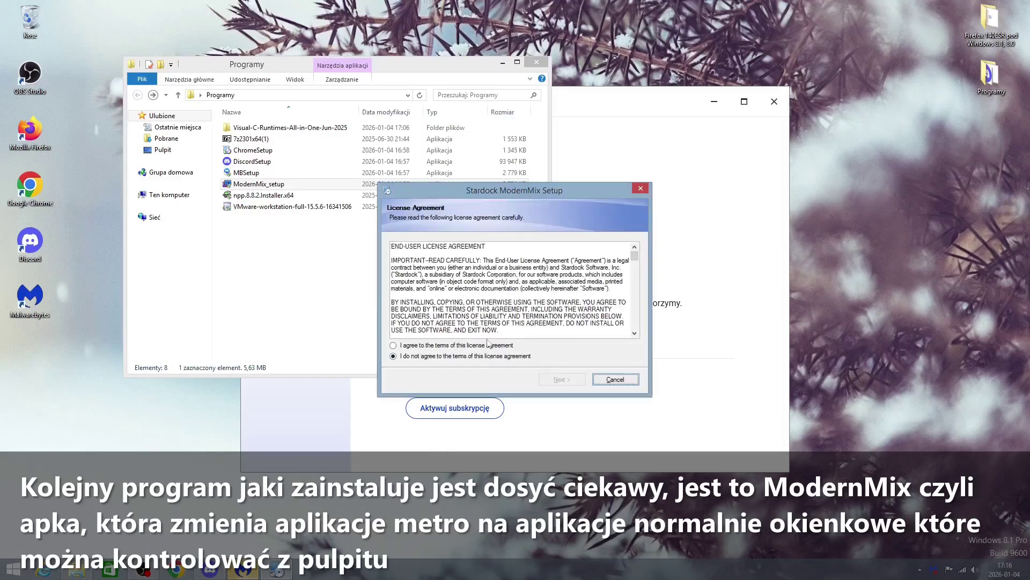
Request ModernMix's 30-day trial during its setup, using a temporary email address copied from temp-mail.org.
{"action": "left_click", "coordinate": [553, 320]}
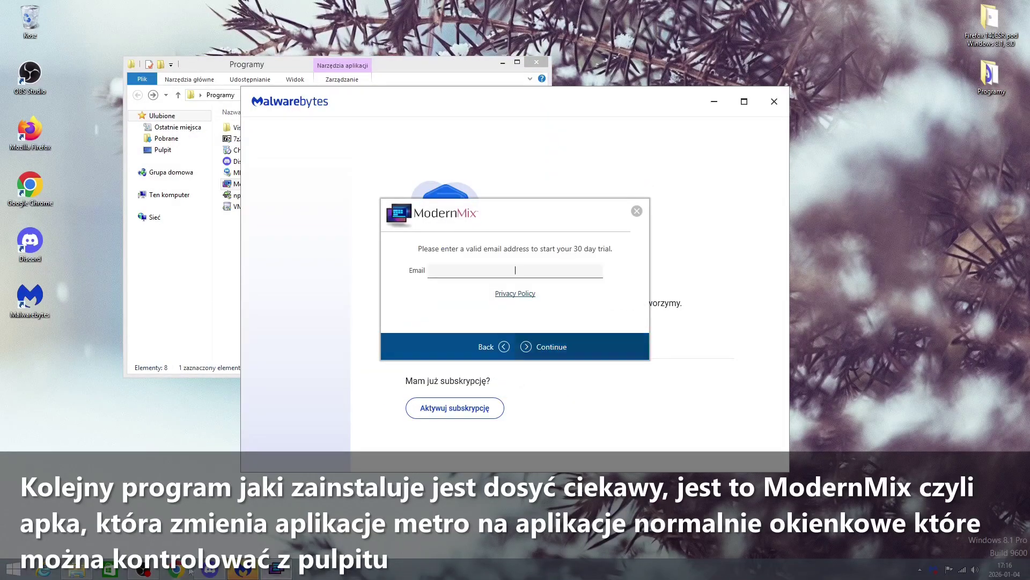
{"action": "type", "text": "temp-mail"}
{"action": "key", "text": "Return"}
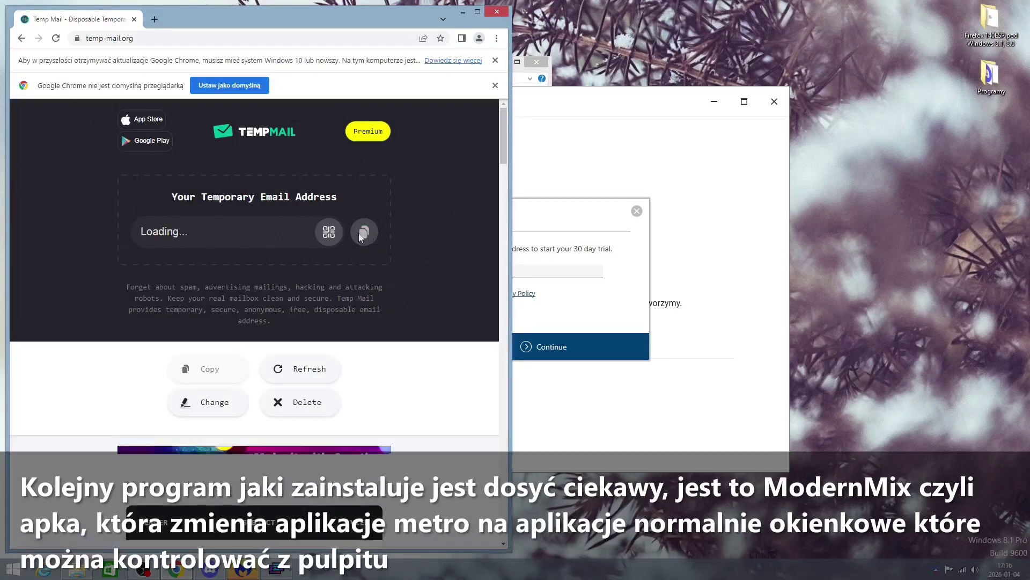
{"action": "left_click", "coordinate": [363, 231]}
{"action": "left_click", "coordinate": [537, 270]}
{"action": "key", "text": "ctrl+v"}
{"action": "left_click", "coordinate": [552, 348]}
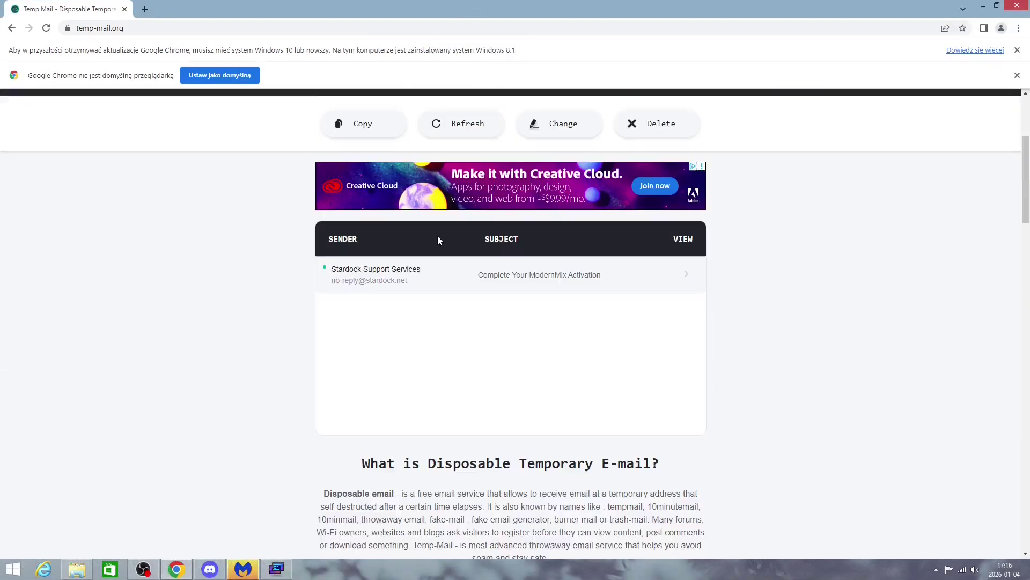
Activate the 30-day trial from the Stardock email and finish the ModernMix activation.
{"action": "left_click", "coordinate": [461, 269]}
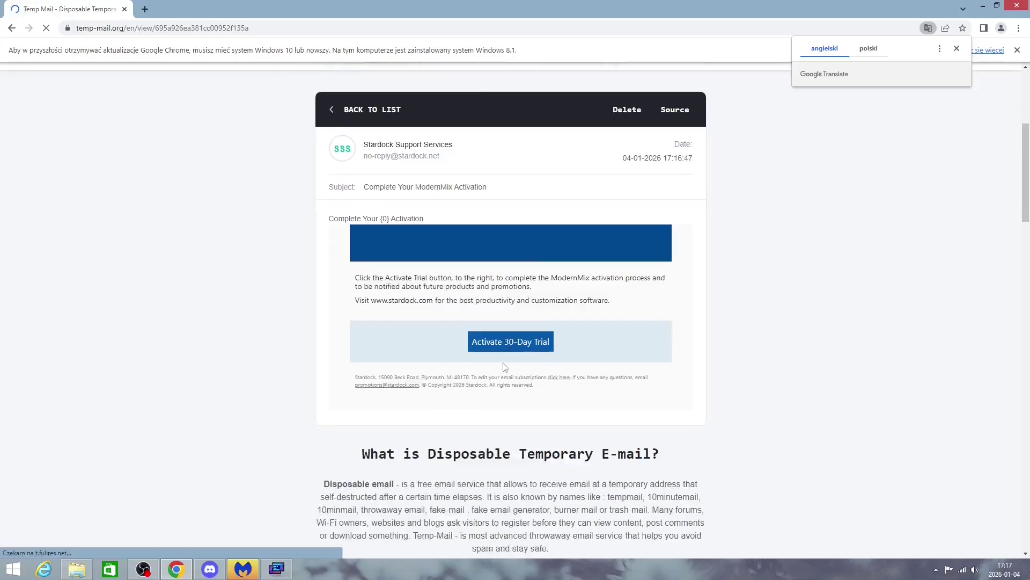
{"action": "left_click", "coordinate": [510, 340]}
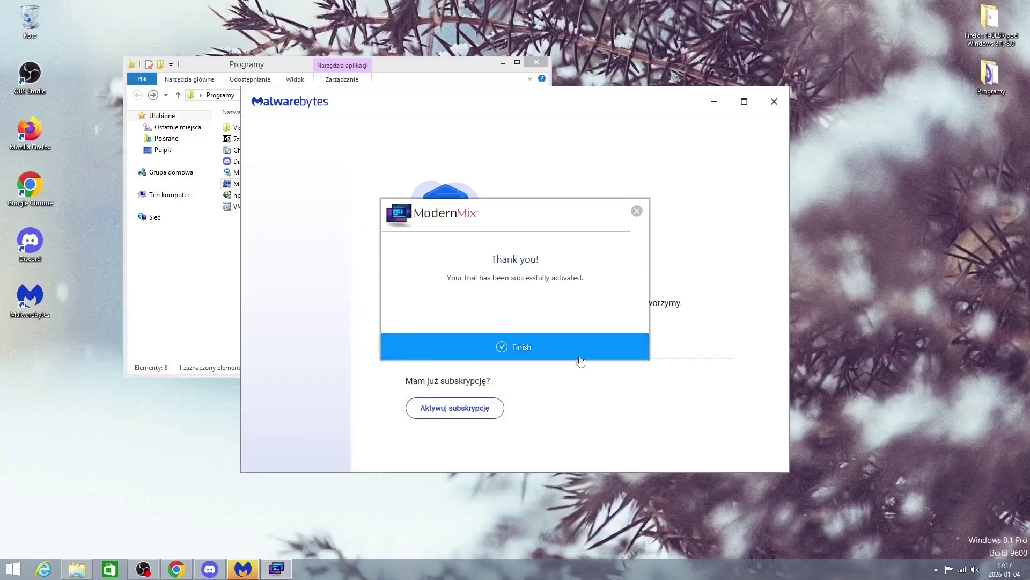
{"action": "left_click", "coordinate": [579, 357]}
{"action": "left_click", "coordinate": [654, 359]}
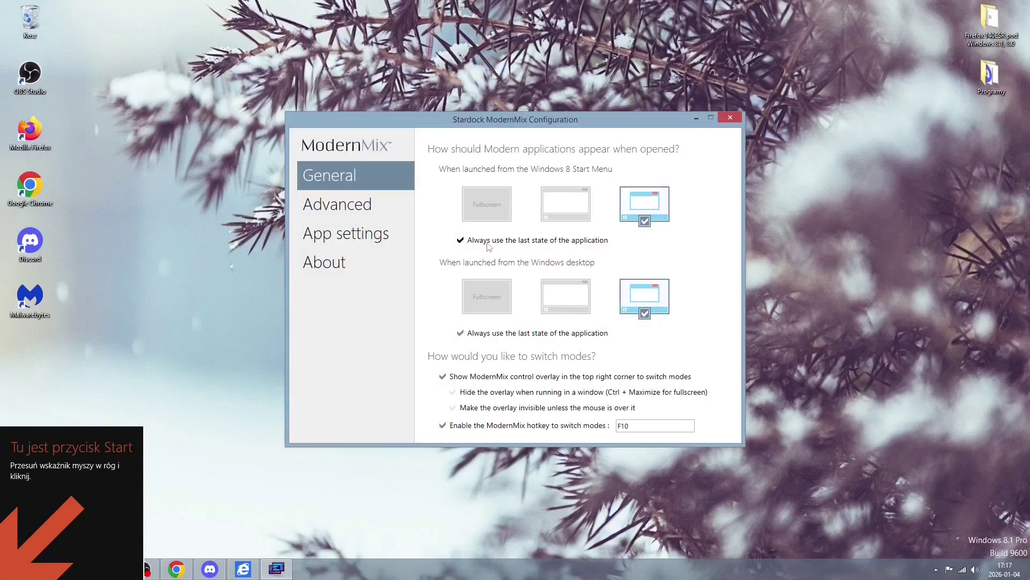
Set Modern apps launched from the Start Menu to open fullscreen and review ModernMix's Advanced settings.
{"action": "left_click", "coordinate": [487, 204]}
{"action": "key", "text": "super"}
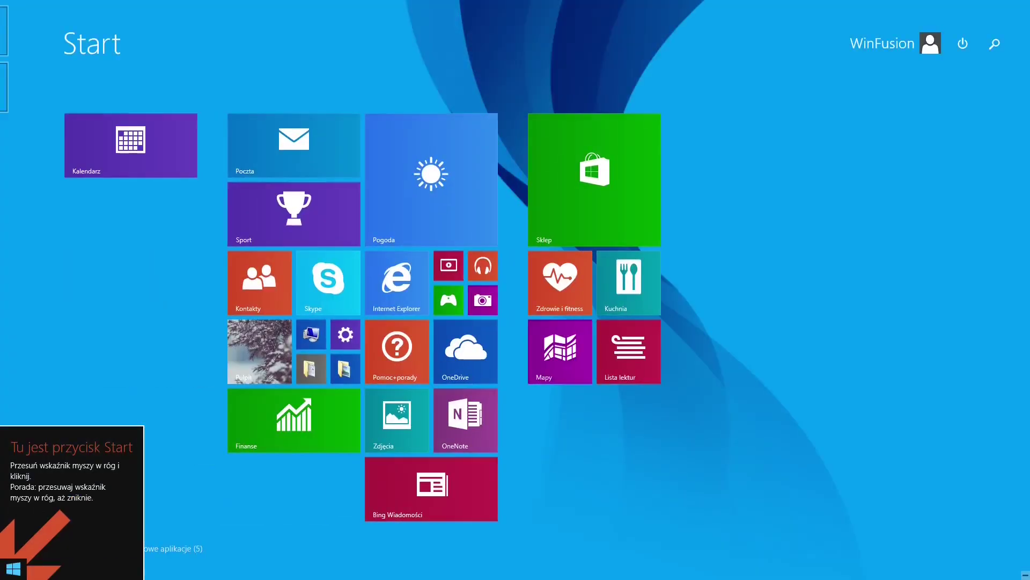
{"action": "left_click", "coordinate": [250, 473]}
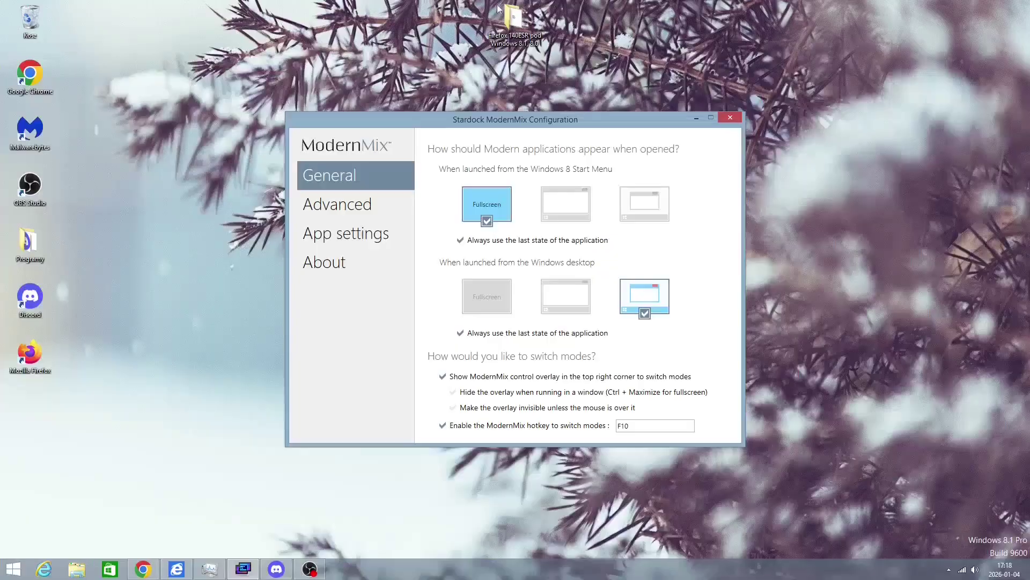
{"action": "key", "text": "Down"}
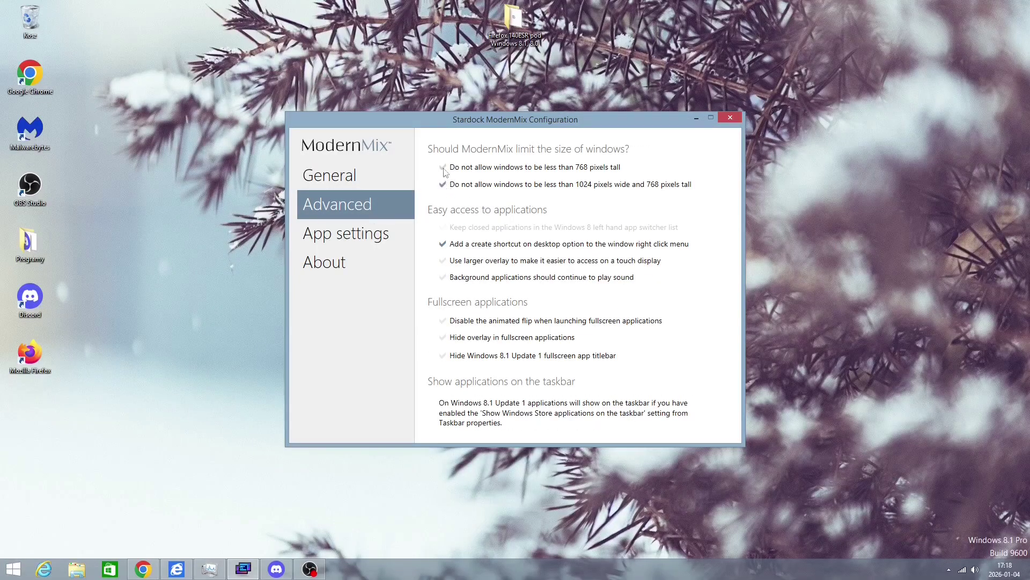
{"action": "key", "text": "Up"}
{"action": "left_click", "coordinate": [2, 263]}
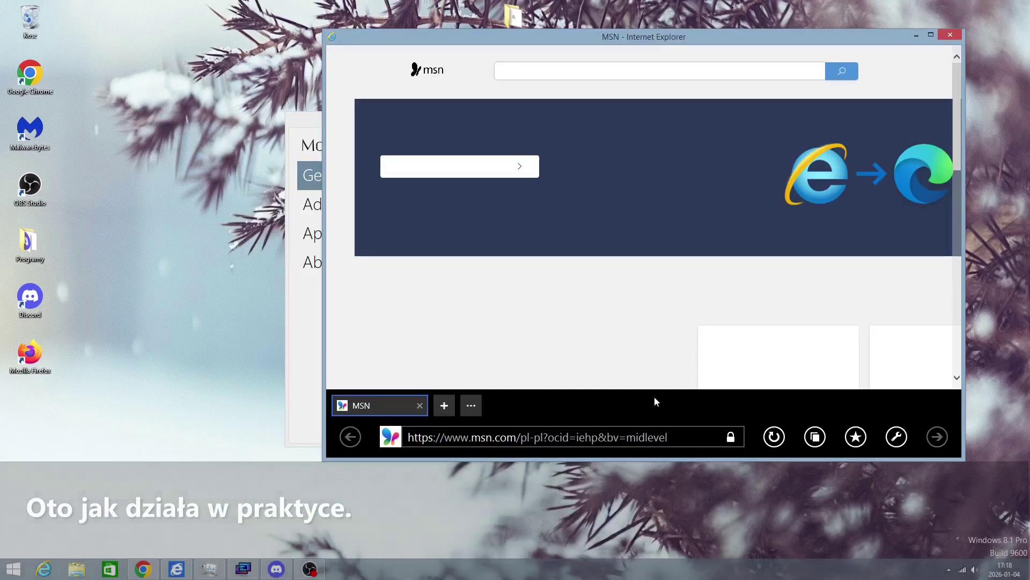
Load google.com in the windowed Metro version of Internet Explorer.
{"action": "left_click", "coordinate": [600, 440]}
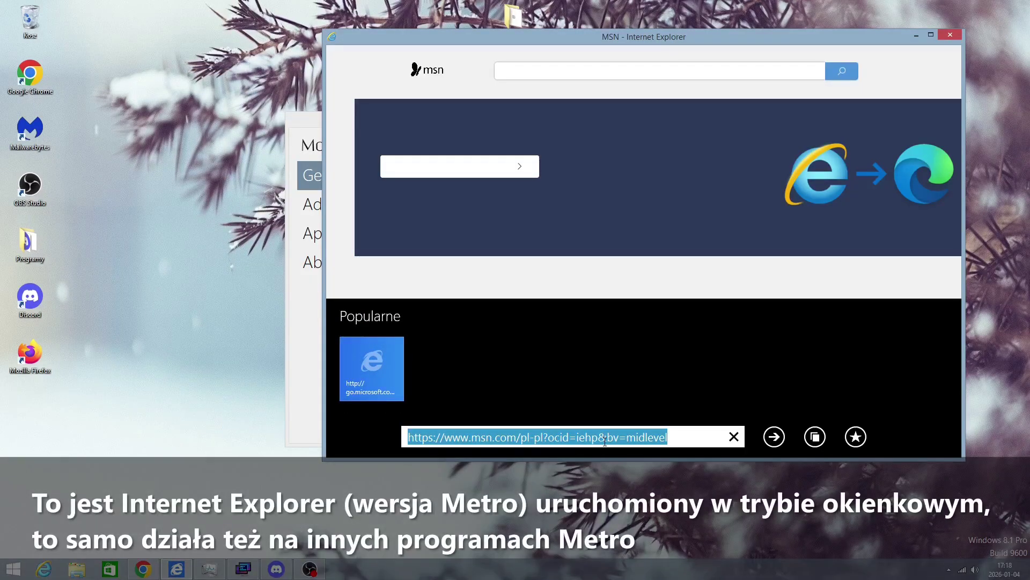
{"action": "type", "text": "google.com"}
{"action": "key", "text": "Return"}
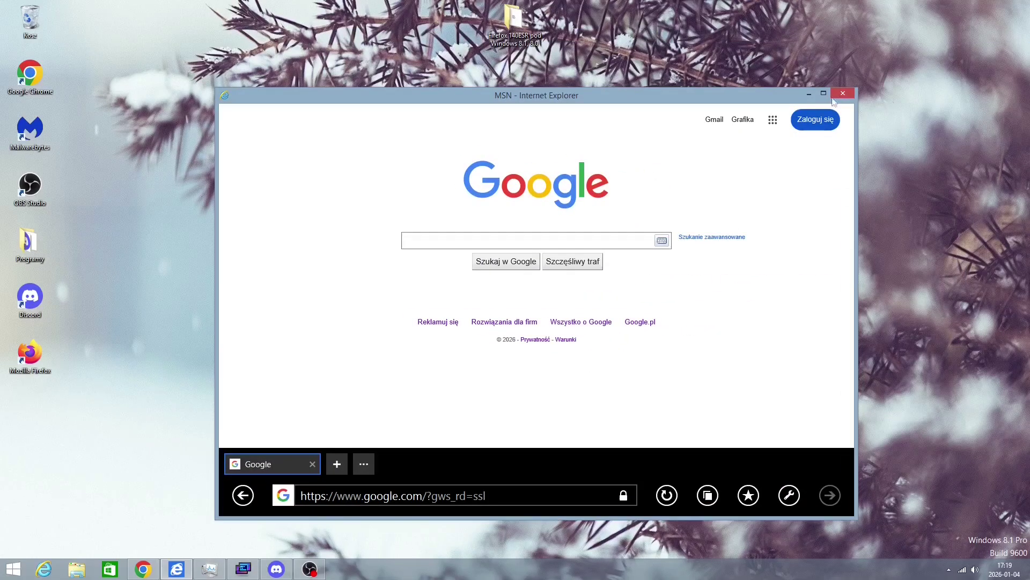
Return to the desktop and move the Programy folder to the desktop's upper-right corner.
{"action": "key", "text": "super"}
{"action": "left_click", "coordinate": [391, 439]}
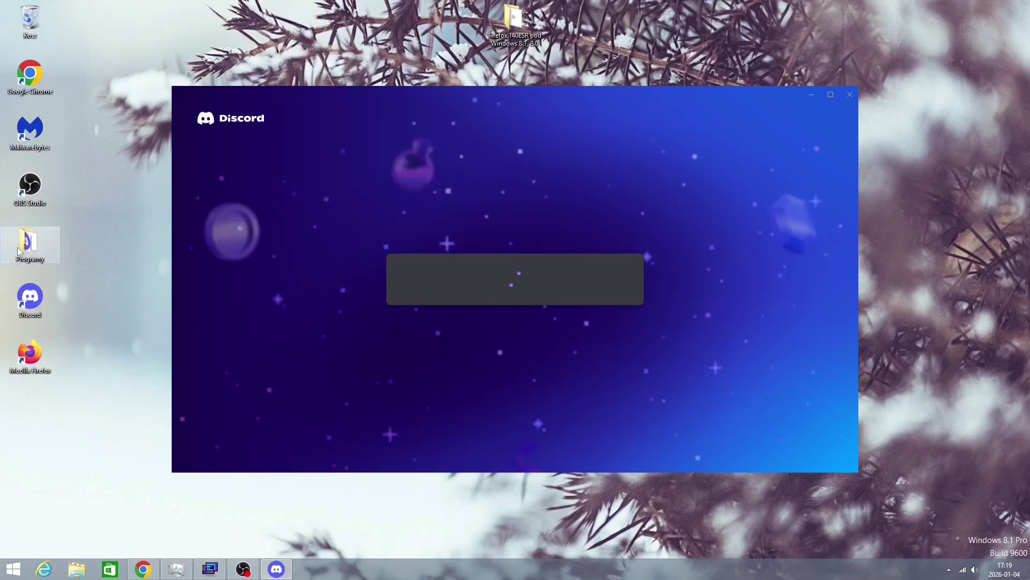
{"action": "left_click_drag", "start_coordinate": [30, 242], "coordinate": [990, 19]}
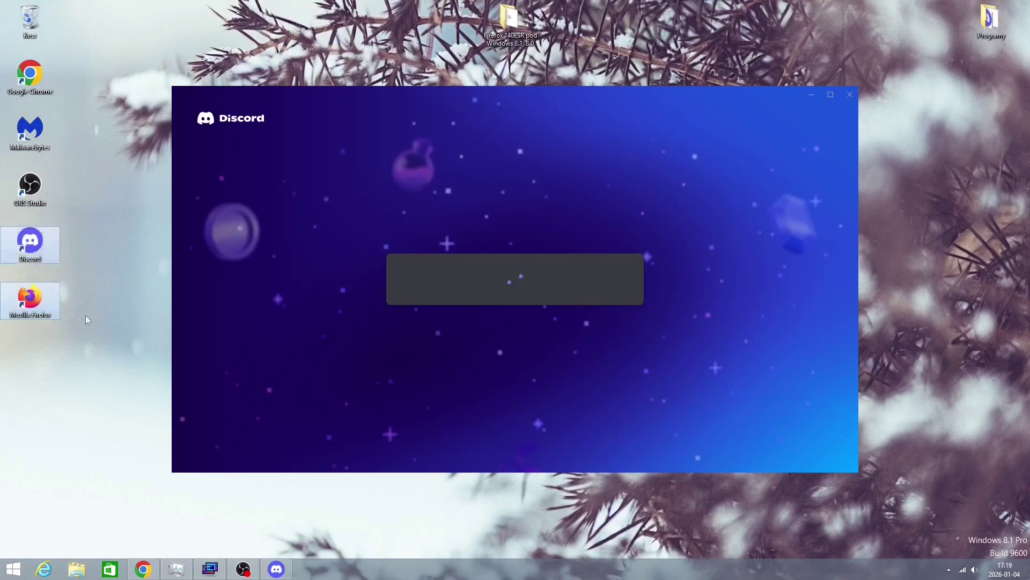
Install Notepad++ v8.8.2 from the Programy folder with the default user components.
{"action": "double_click", "coordinate": [990, 19]}
{"action": "double_click", "coordinate": [378, 195]}
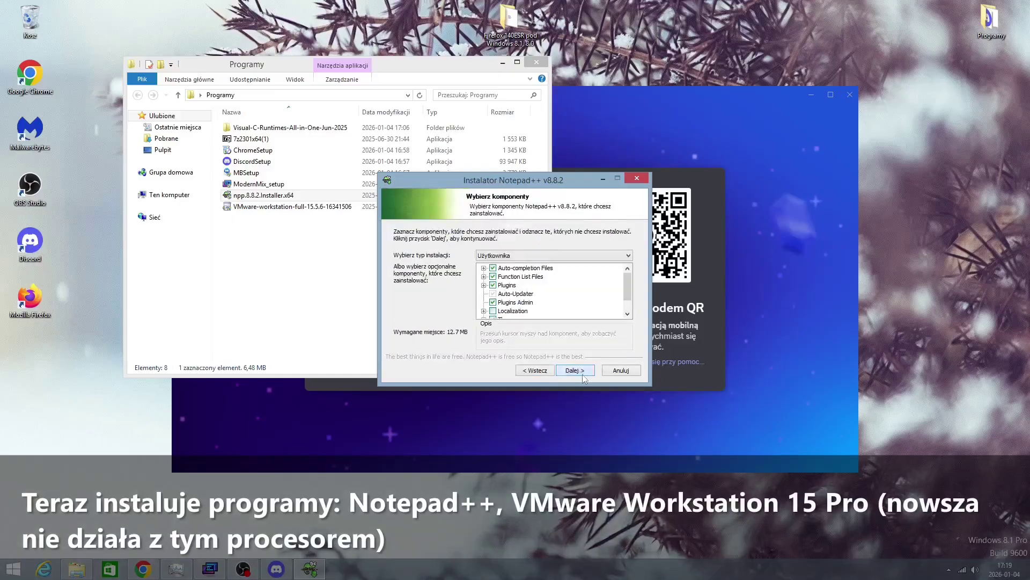
{"action": "left_click", "coordinate": [575, 370]}
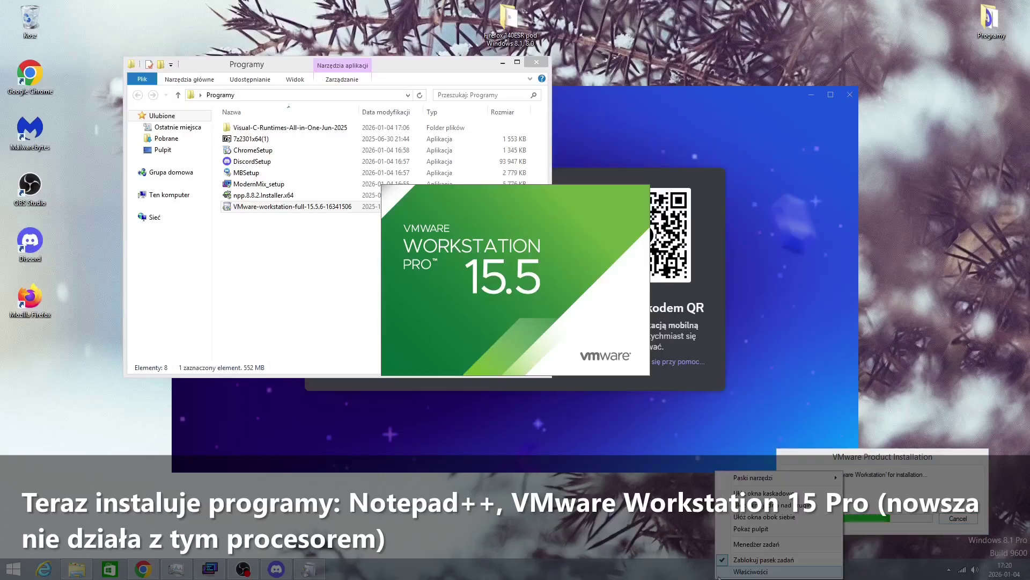
Minimize Discord, install VMware Workstation Pro 15.5 and finish its setup wizard without entering a license.
{"action": "left_click", "coordinate": [810, 96]}
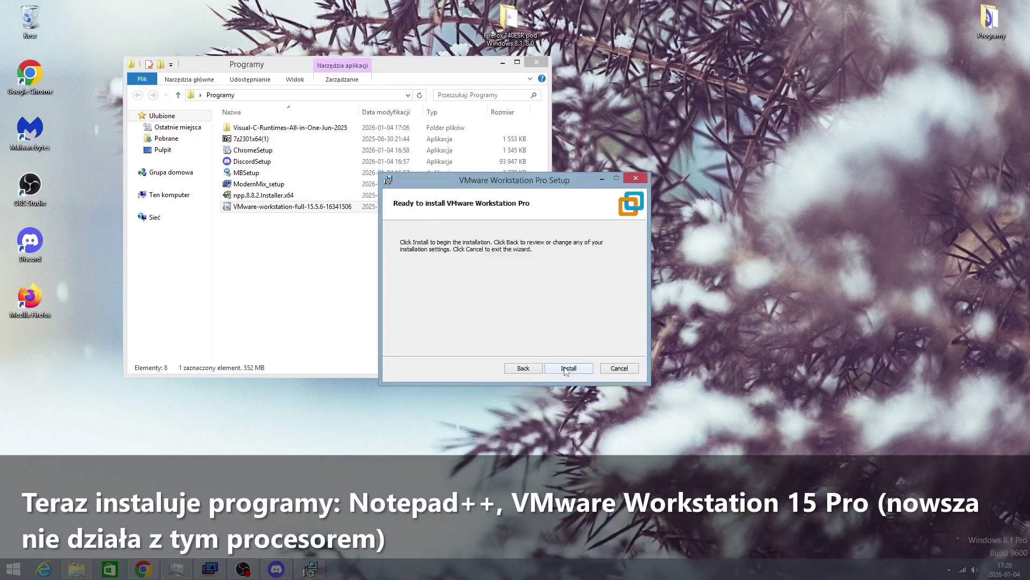
{"action": "left_click", "coordinate": [566, 368]}
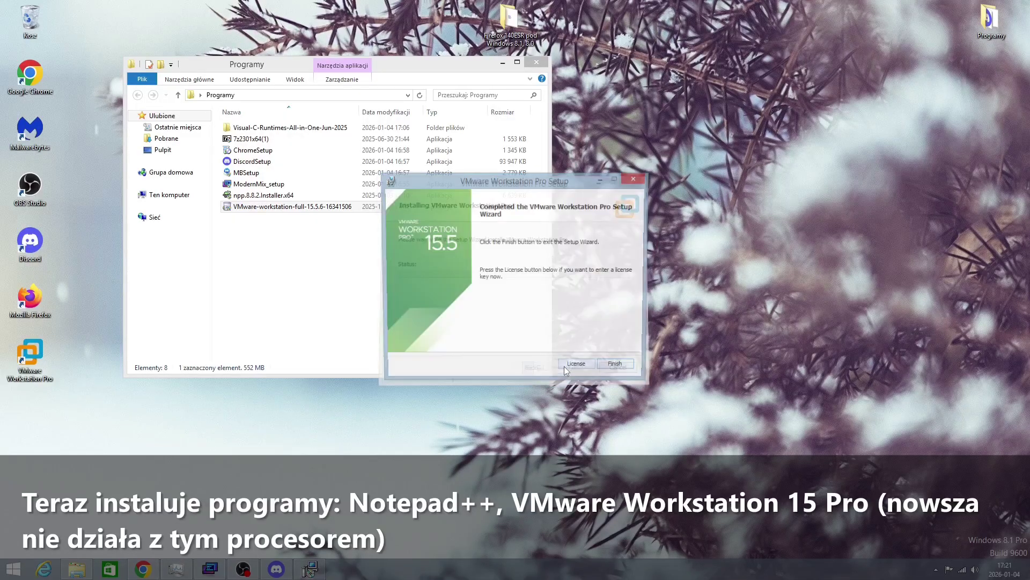
{"action": "left_click", "coordinate": [618, 369]}
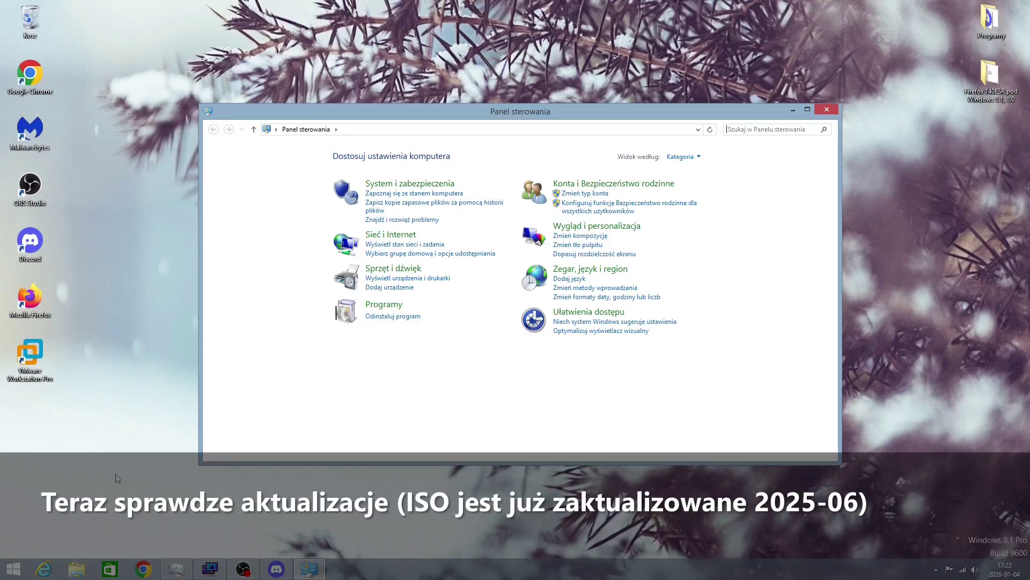
Check for updates in Windows Update and install all the selected important Windows 8.1 updates.
{"action": "left_click", "coordinate": [408, 184]}
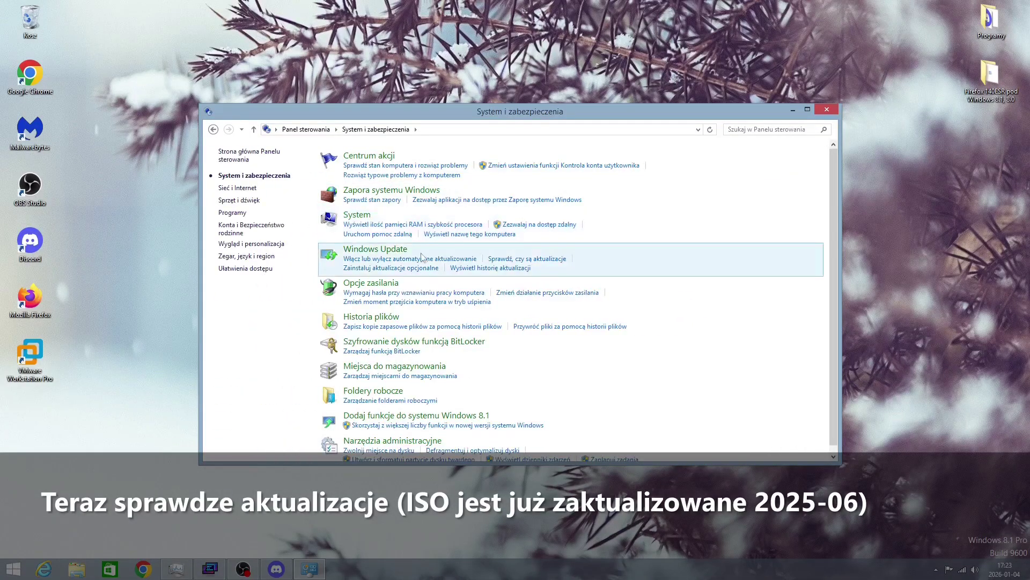
{"action": "left_click", "coordinate": [382, 249]}
{"action": "left_click", "coordinate": [249, 177]}
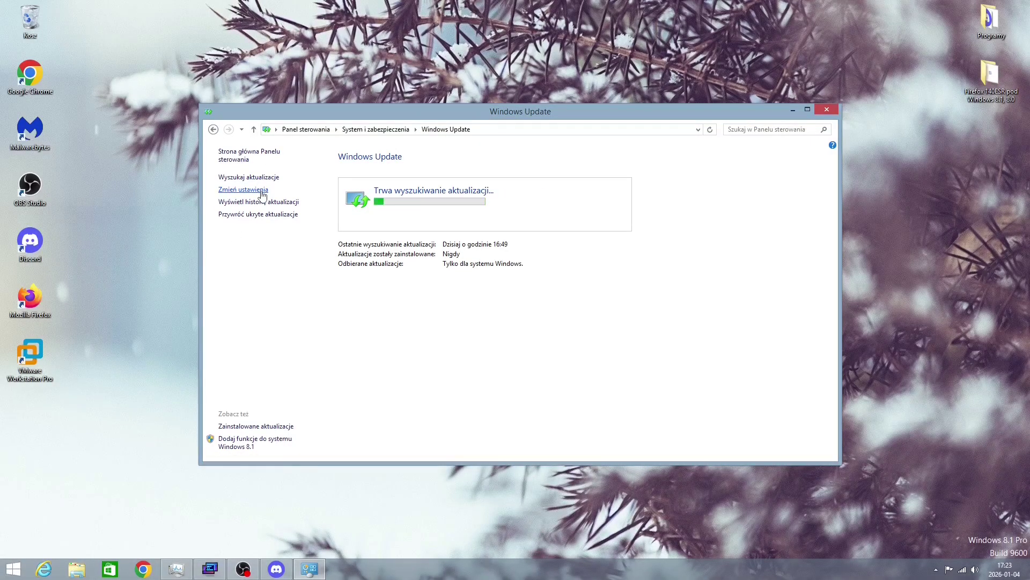
{"action": "left_click", "coordinate": [429, 207]}
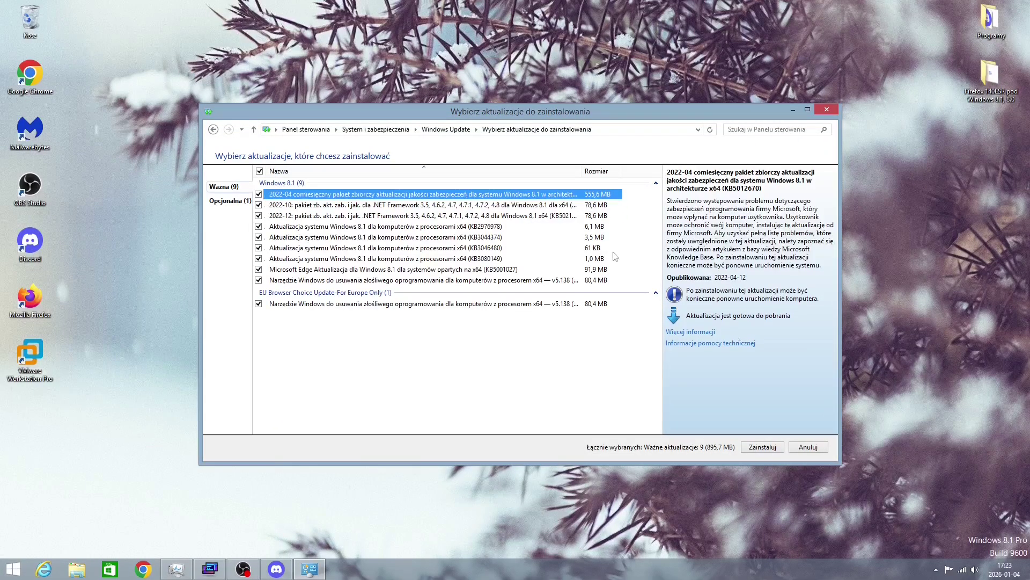
{"action": "left_click", "coordinate": [762, 447]}
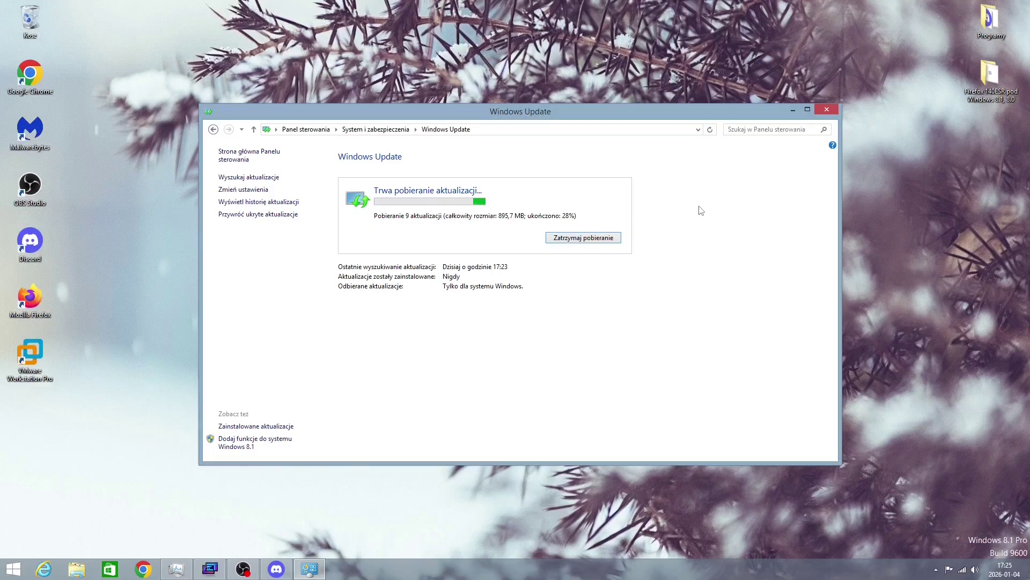
Switch to OBS Studio to check the recording while Windows Update prepares the installation.
{"action": "left_click", "coordinate": [246, 570]}
{"action": "left_click", "coordinate": [249, 571]}
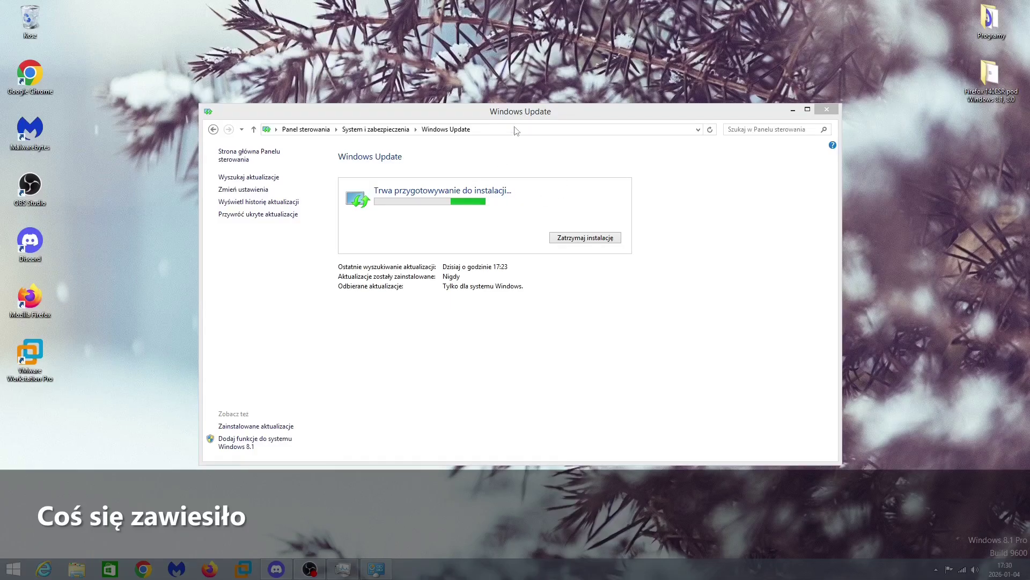
{"action": "left_click", "coordinate": [310, 569]}
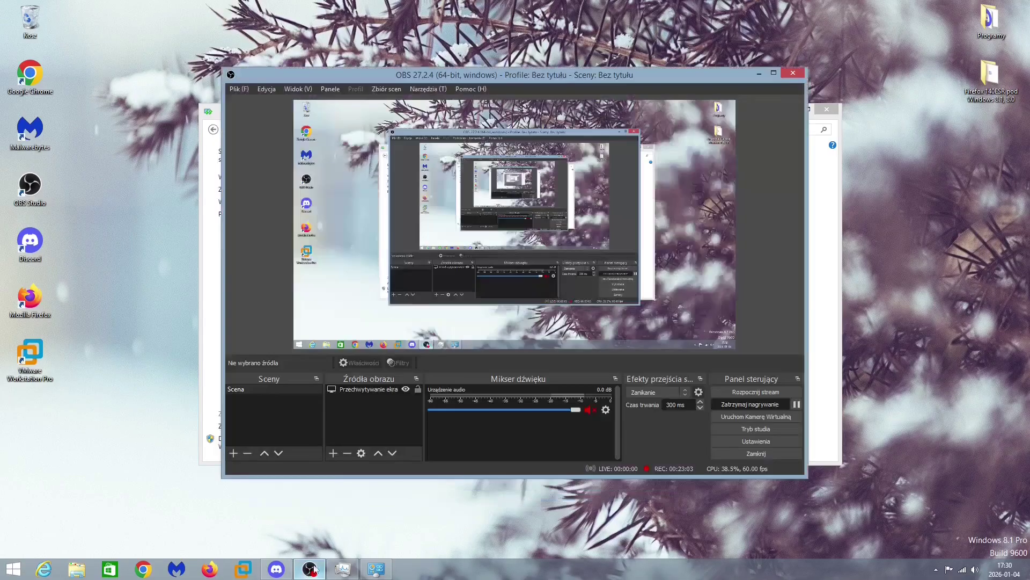
{"action": "left_click_drag", "start_coordinate": [548, 90], "coordinate": [701, 172]}
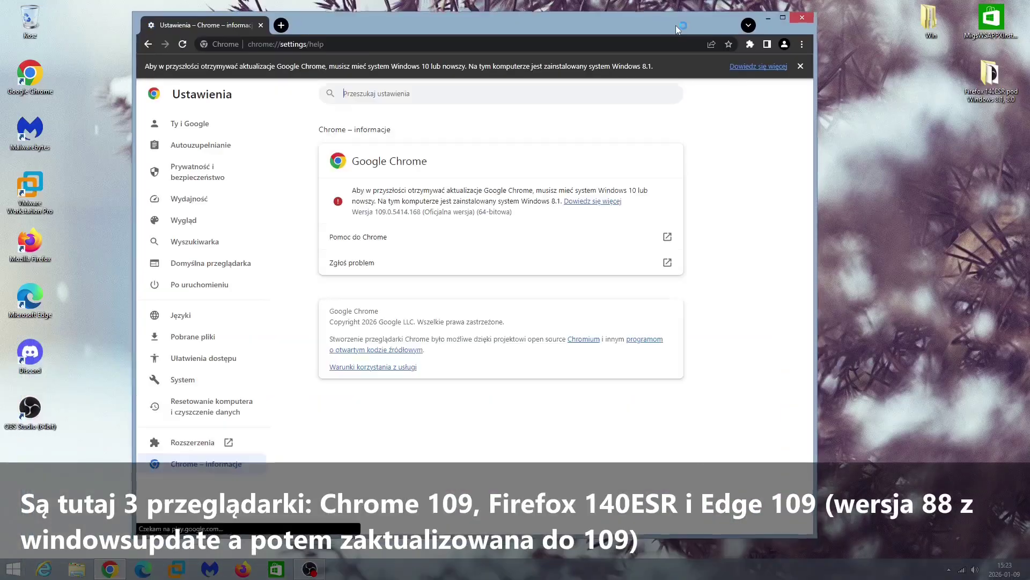
Reposition the Chrome window, search for WebGL and load the WebGL Aquarium demo.
{"action": "left_click_drag", "start_coordinate": [675, 25], "coordinate": [720, 48]}
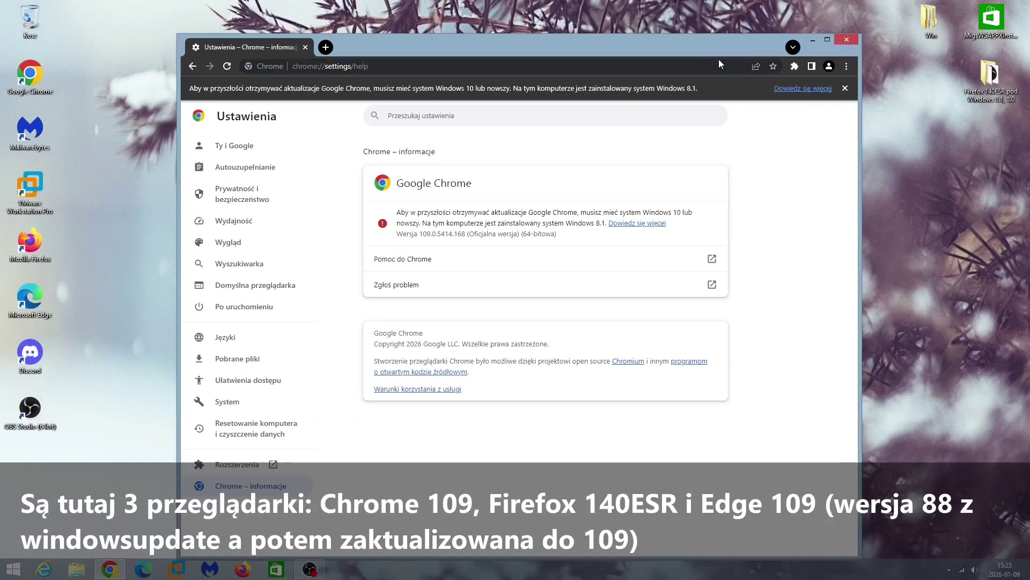
{"action": "left_click", "coordinate": [626, 70]}
{"action": "type", "text": "wegbl"}
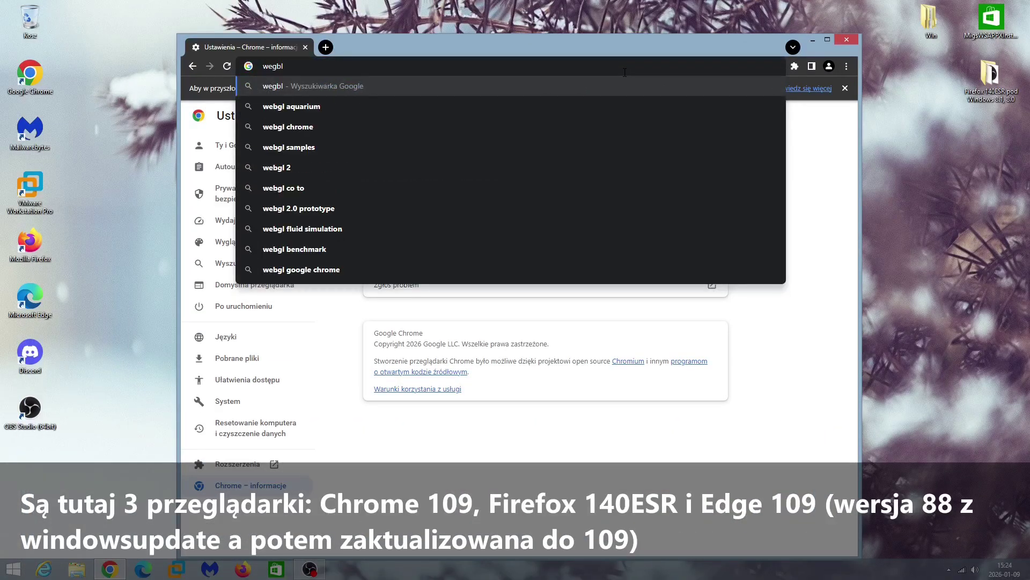
{"action": "left_click", "coordinate": [301, 131]}
{"action": "left_click", "coordinate": [282, 224]}
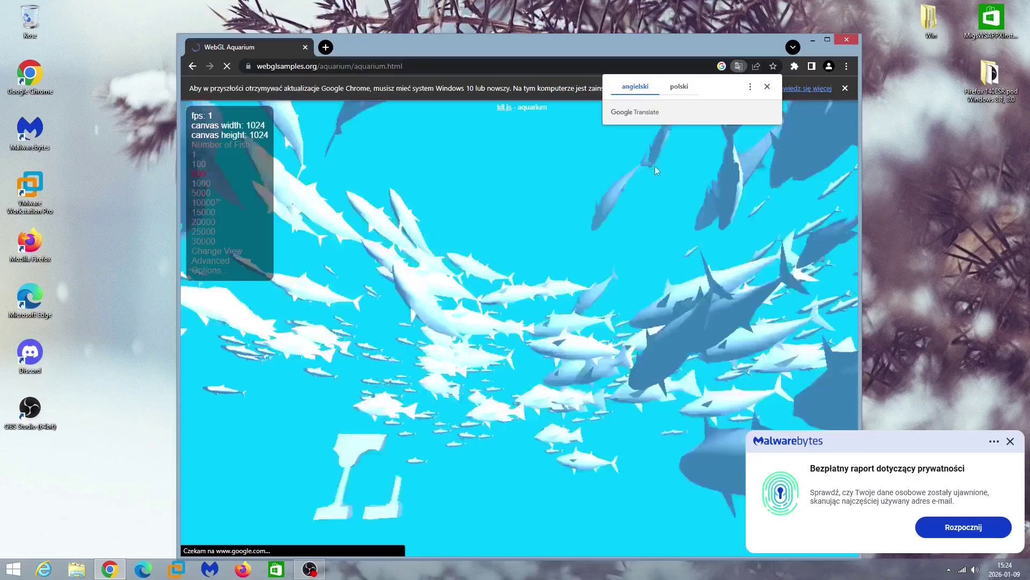
Maximize Chrome, dismiss the Malwarebytes notification and set the aquarium to 10000 fish.
{"action": "double_click", "coordinate": [640, 38]}
{"action": "left_click", "coordinate": [1010, 441]}
{"action": "left_click", "coordinate": [25, 164]}
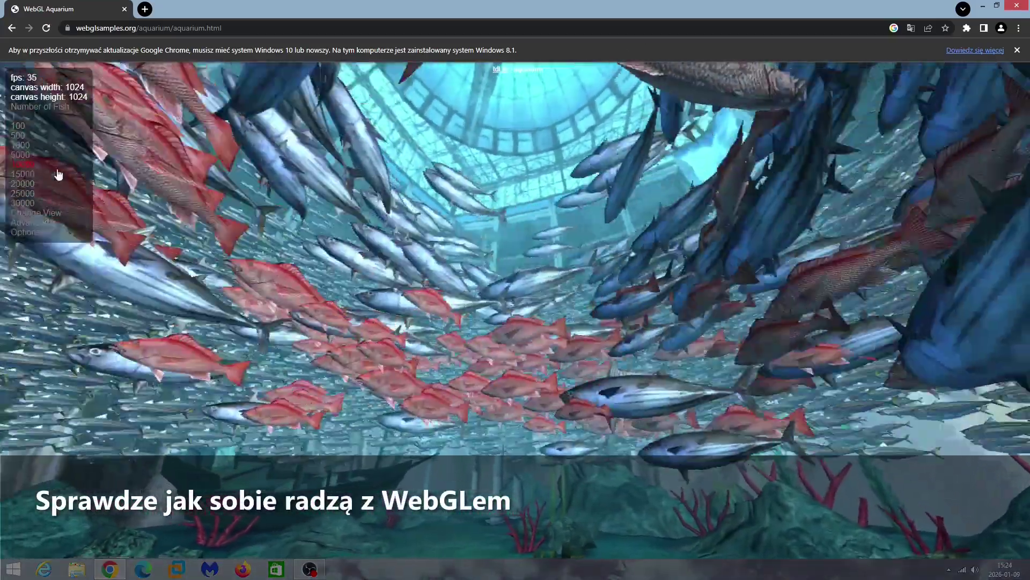
Go to the webglsamples.org home page in Chrome and run the WebGL Blobs demo.
{"action": "left_click_drag", "start_coordinate": [139, 28], "coordinate": [222, 28]}
{"action": "key", "text": "BackSpace"}
{"action": "key", "text": "Return"}
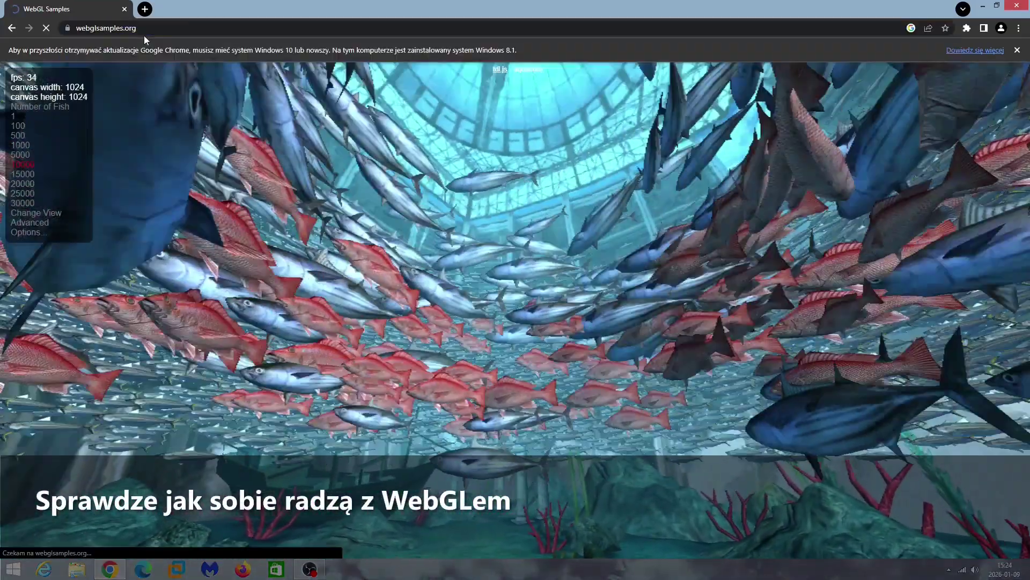
{"action": "scroll", "coordinate": [455, 249], "scroll_direction": "down", "scroll_amount": 4}
{"action": "left_click", "coordinate": [456, 249]}
{"action": "right_click", "coordinate": [456, 250]}
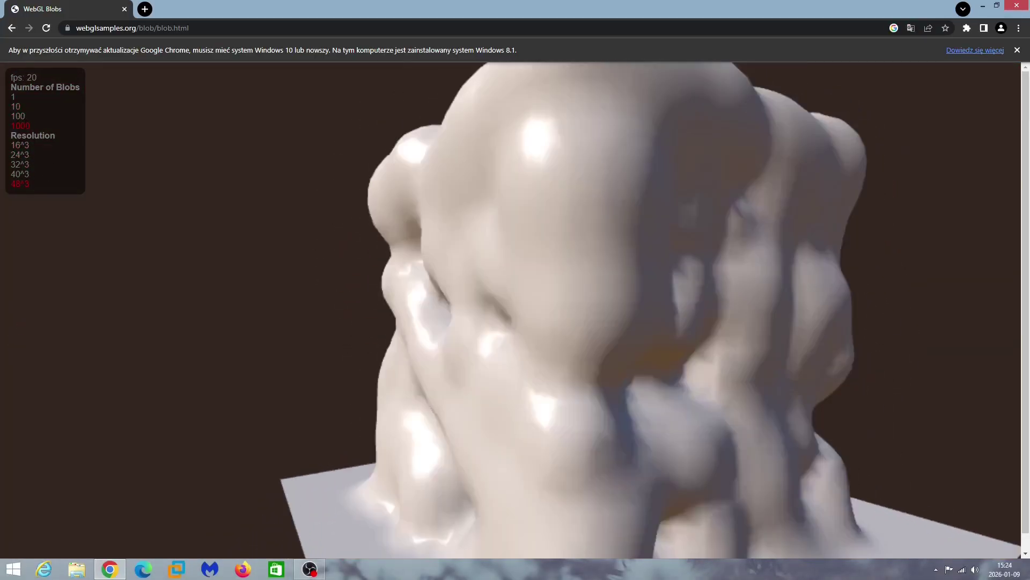
Search for webgl in Firefox, load WebGL Aquarium in a maximized window and set it to 10000 fish.
{"action": "key", "text": "super+d"}
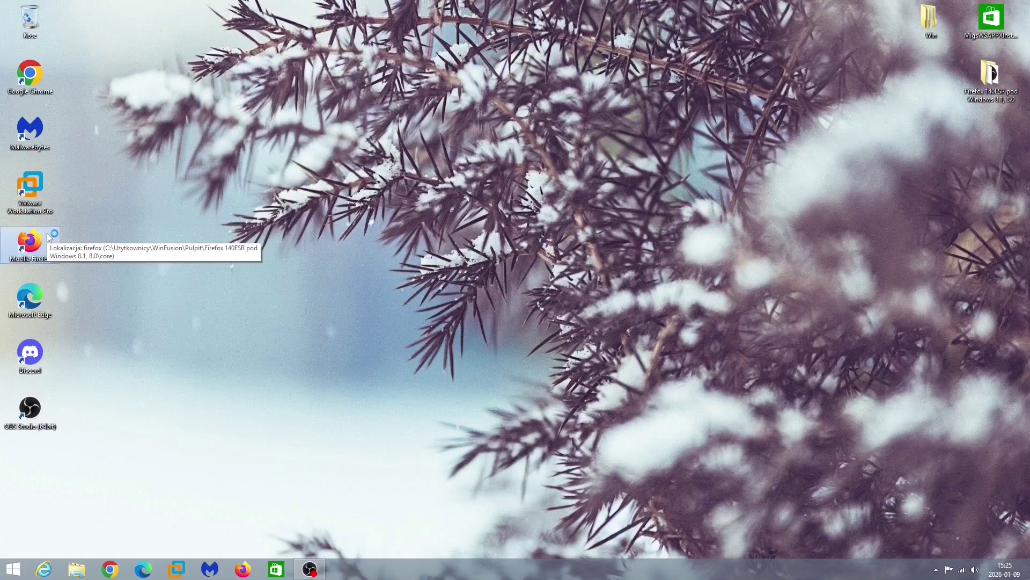
{"action": "key", "text": "BackSpace"}
{"action": "type", "text": "gl"}
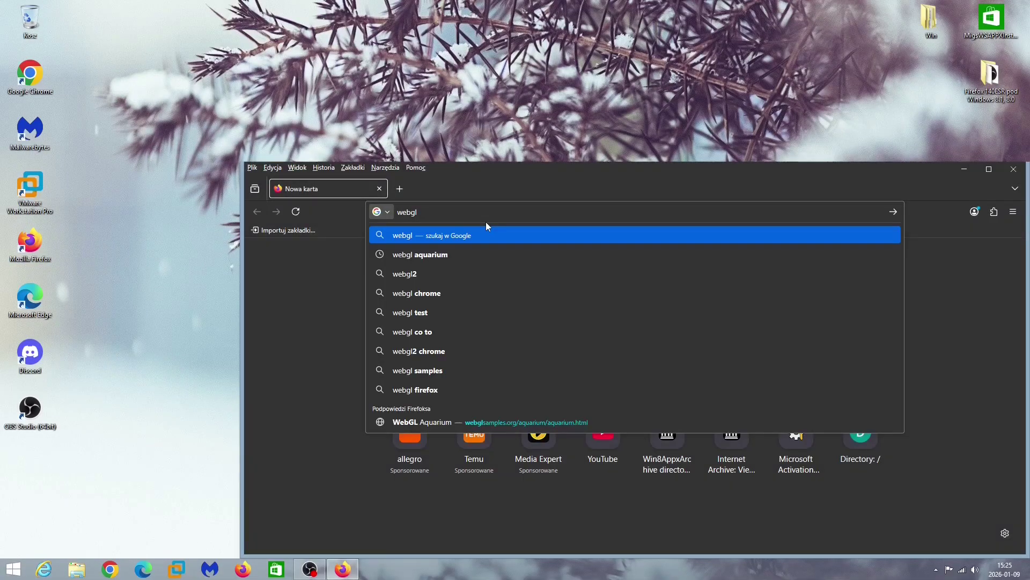
{"action": "left_click", "coordinate": [407, 383]}
{"action": "left_click", "coordinate": [989, 169]}
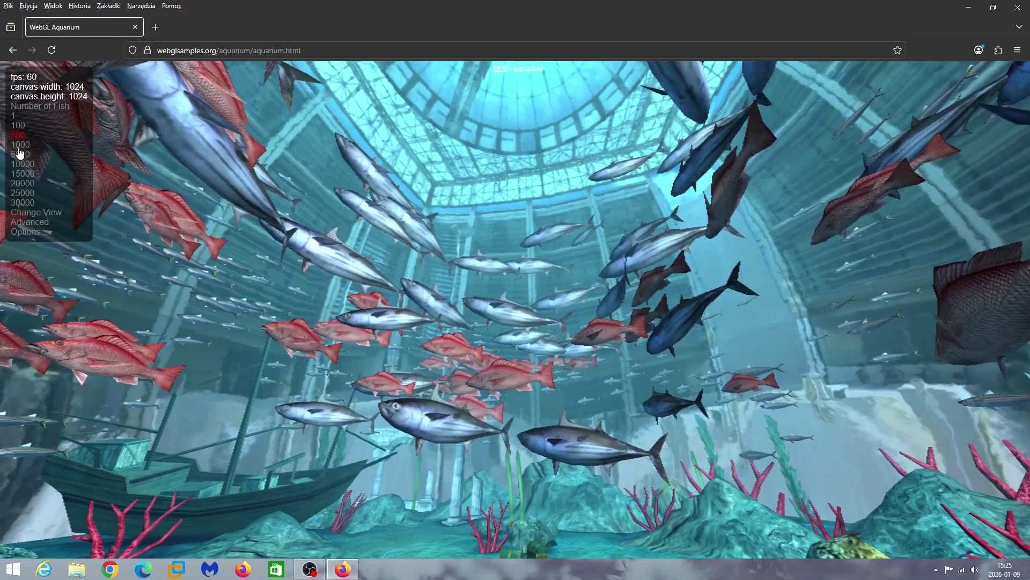
{"action": "left_click", "coordinate": [20, 154]}
{"action": "left_click", "coordinate": [22, 163]}
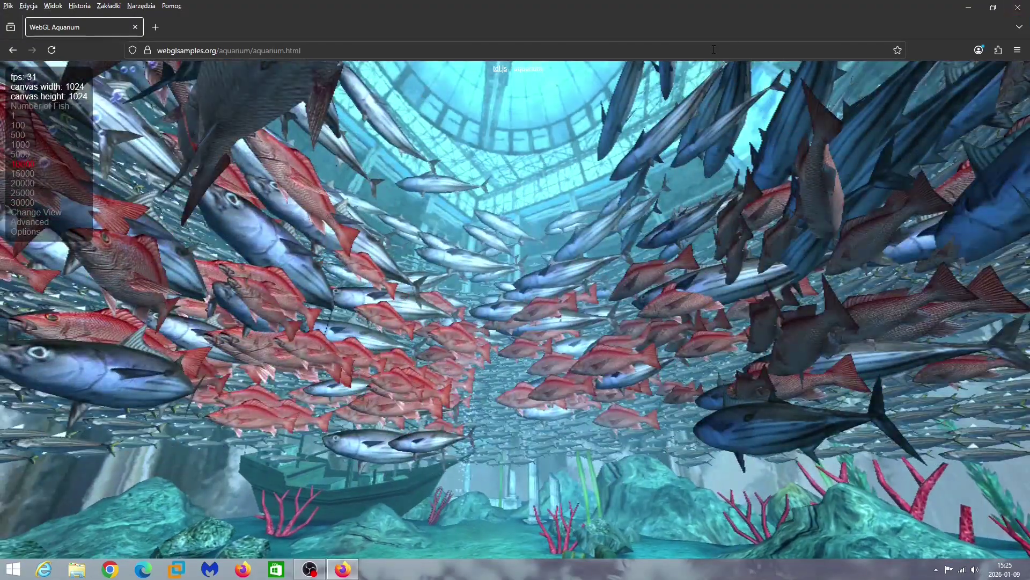
Switch to Microsoft Edge and run WebGL Aquarium with 1000 and then 10000 fish.
{"action": "key", "text": "super+d"}
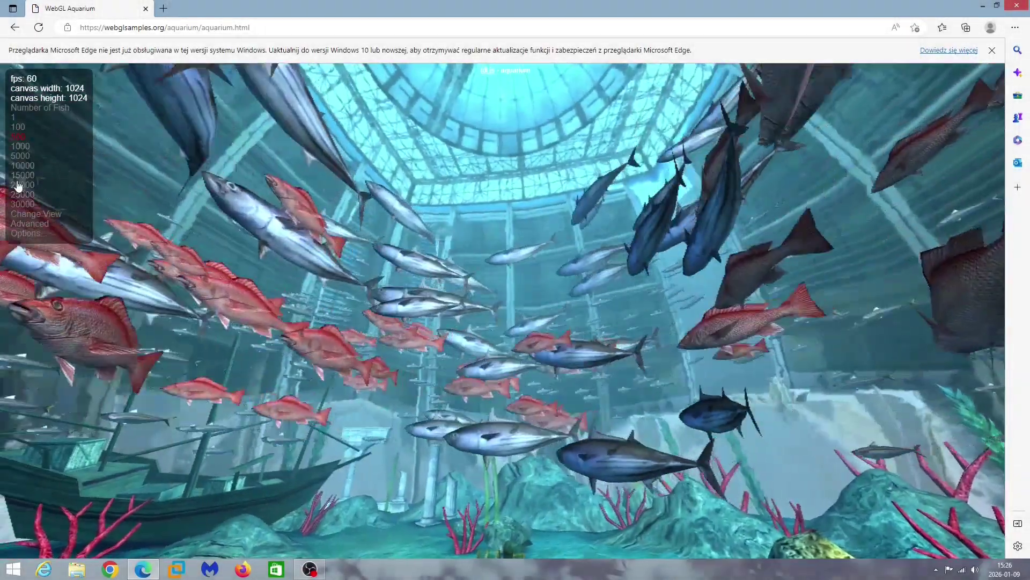
{"action": "left_click", "coordinate": [19, 146]}
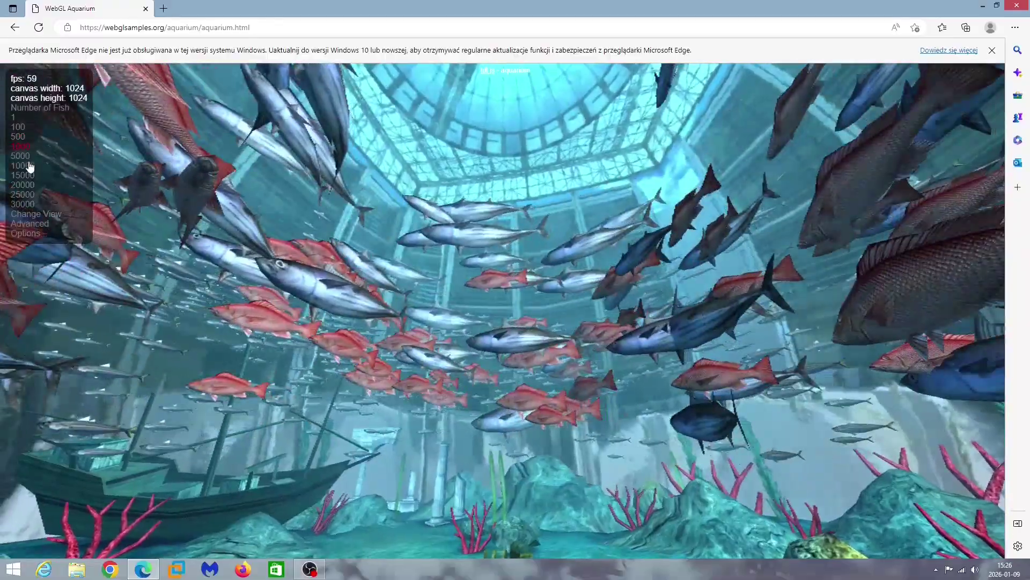
{"action": "left_click", "coordinate": [23, 164]}
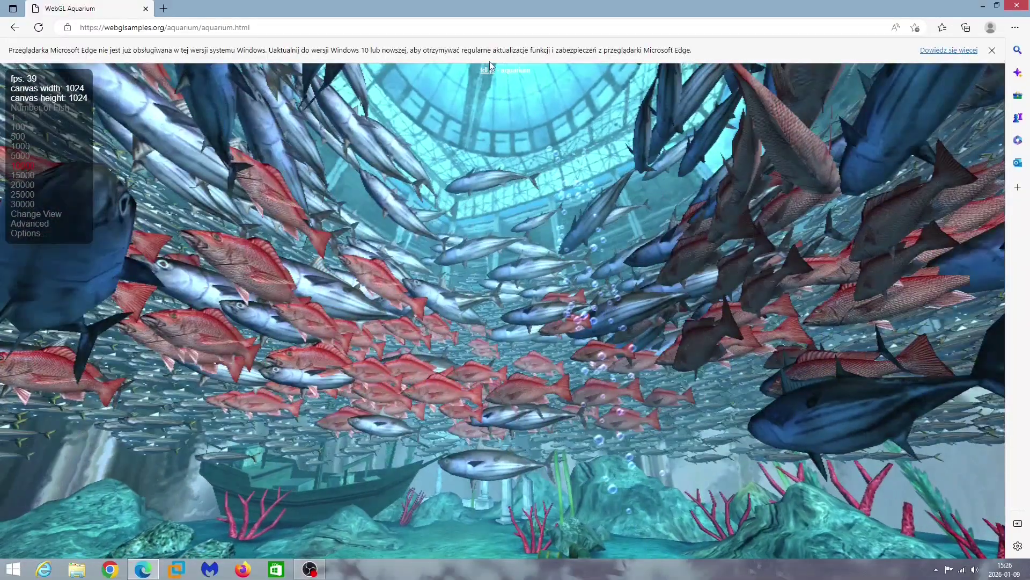
Check Microsoft Edge's version on its About page.
{"action": "left_click", "coordinate": [1015, 28]}
{"action": "mouse_move", "coordinate": [880, 425]}
{"action": "left_click", "coordinate": [692, 543]}
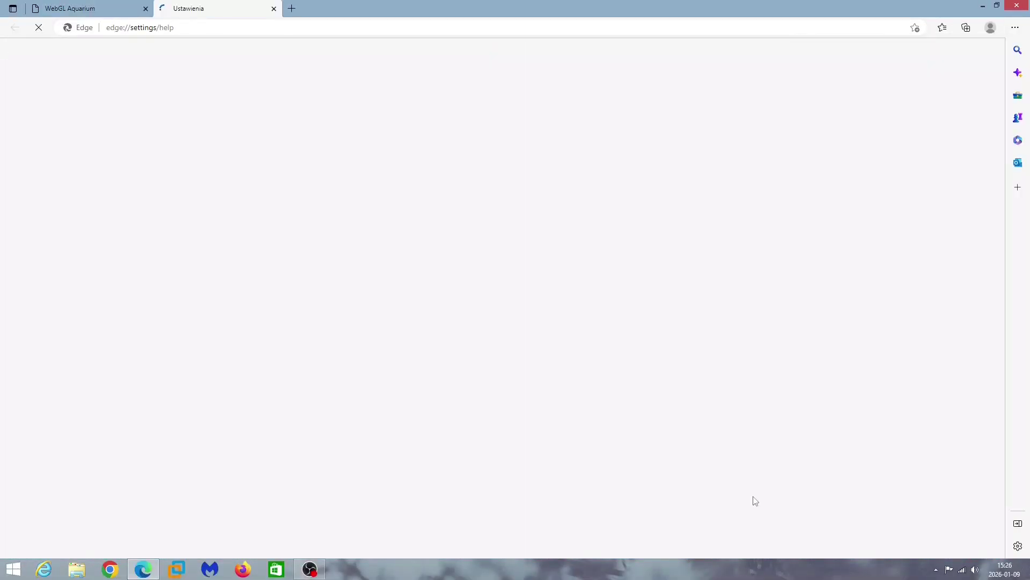
Switch to VMware Workstation and review its product and license details in the About dialog.
{"action": "key", "text": "super+d"}
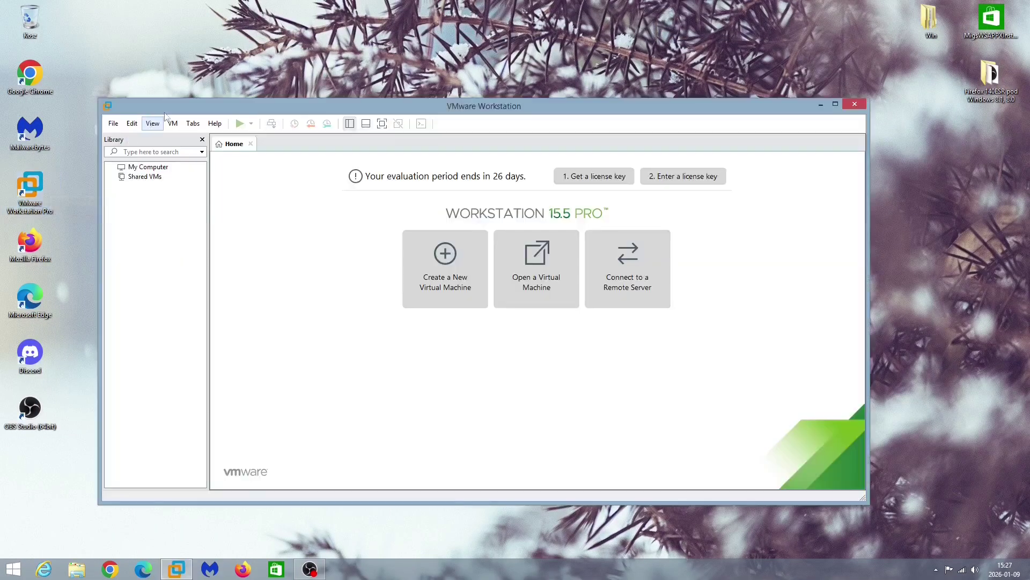
{"action": "left_click", "coordinate": [214, 123]}
{"action": "left_click", "coordinate": [269, 236]}
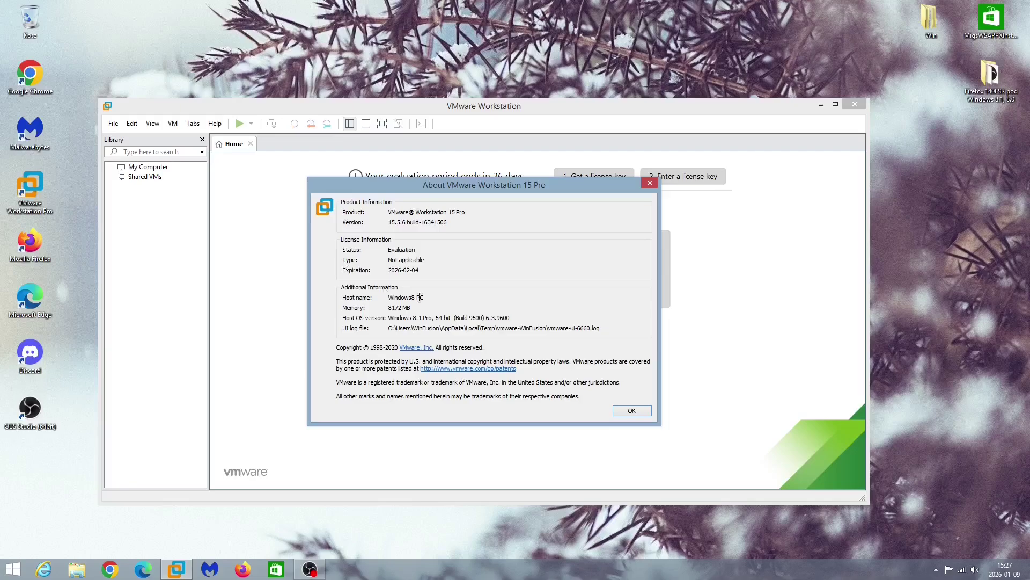
{"action": "left_click", "coordinate": [632, 410]}
Inspect the processor's details and CPU usage in Task Manager's performance view, then close it.
{"action": "key", "text": "ctrl+shift+Escape"}
{"action": "left_click", "coordinate": [337, 185]}
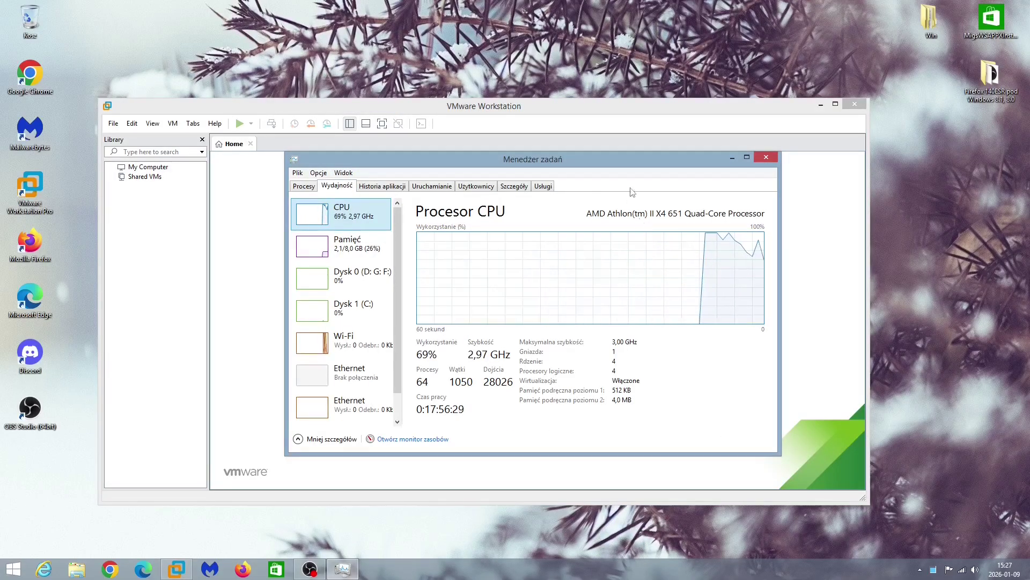
{"action": "left_click", "coordinate": [771, 162]}
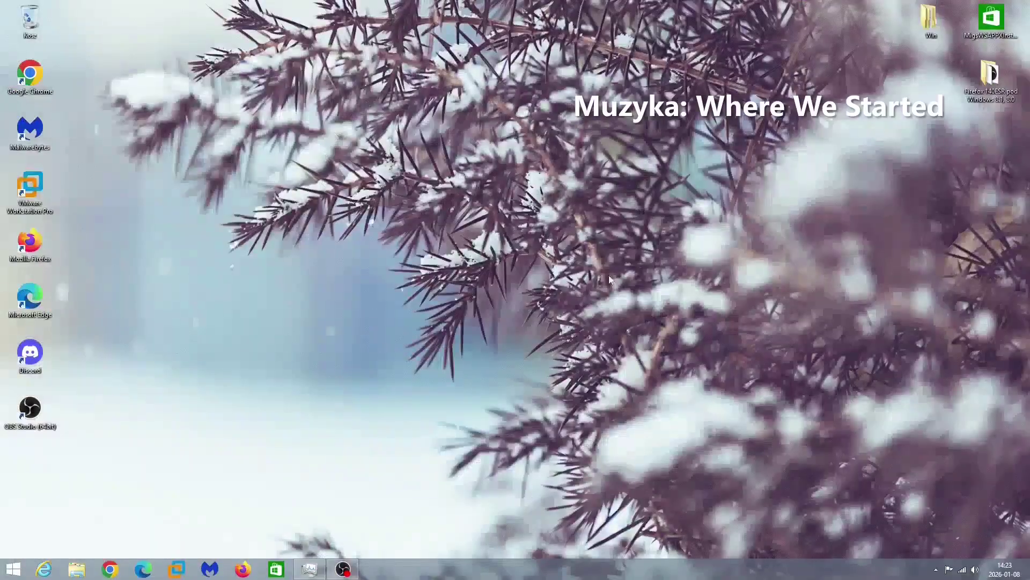
Show the Start screen's tiles and bring up the list of all installed apps.
{"action": "left_click", "coordinate": [13, 569]}
{"action": "key", "text": "Right"}
{"action": "key", "text": "Right"}
{"action": "key", "text": "Right"}
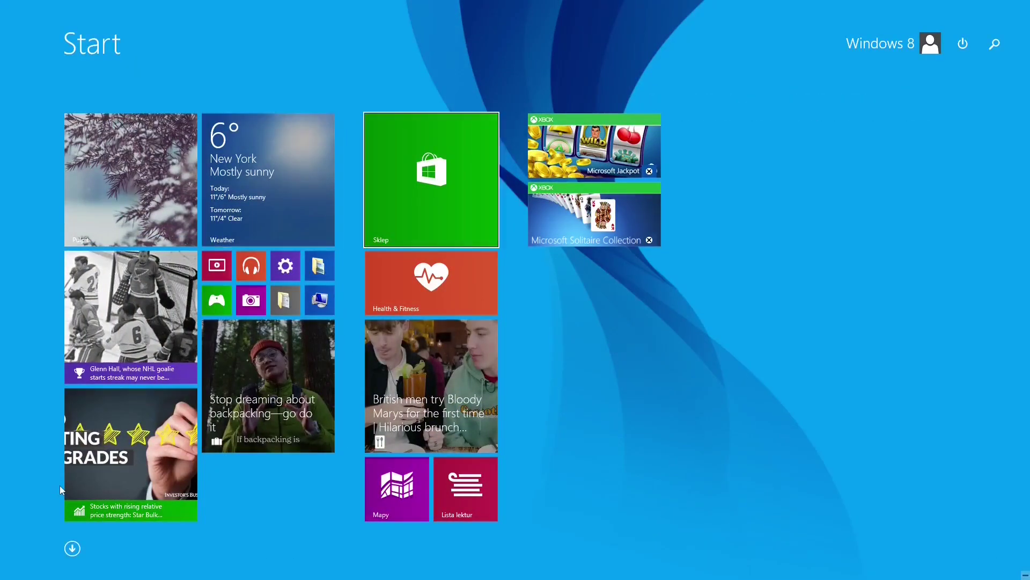
{"action": "left_click", "coordinate": [72, 545]}
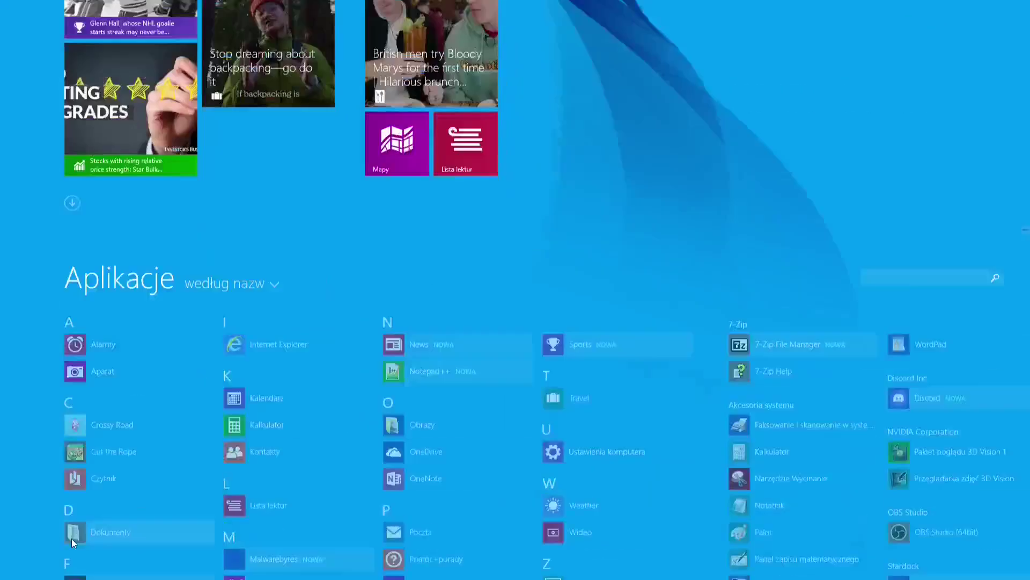
Try to launch Microsoft Jackpot from the Start screen, follow its Windows Store link, then close the Store and the error message.
{"action": "key", "text": "super"}
{"action": "left_click", "coordinate": [597, 157]}
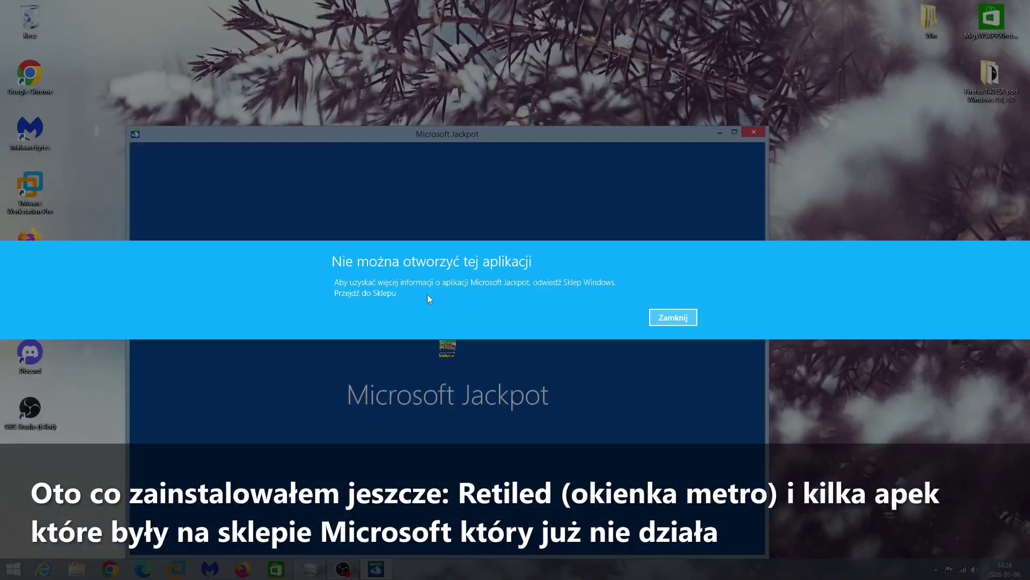
{"action": "left_click", "coordinate": [371, 293]}
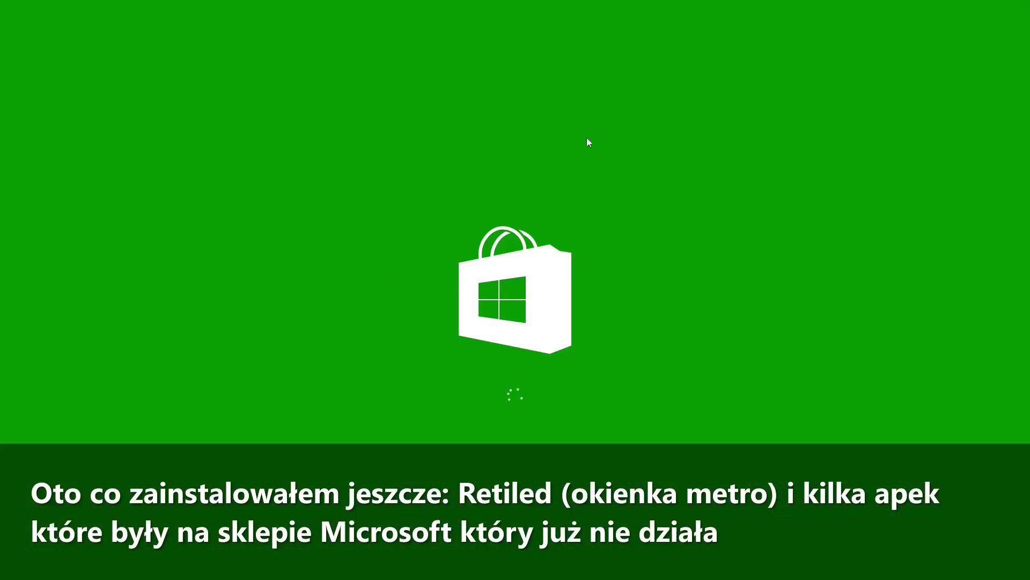
{"action": "left_click", "coordinate": [999, 11]}
{"action": "left_click", "coordinate": [672, 316]}
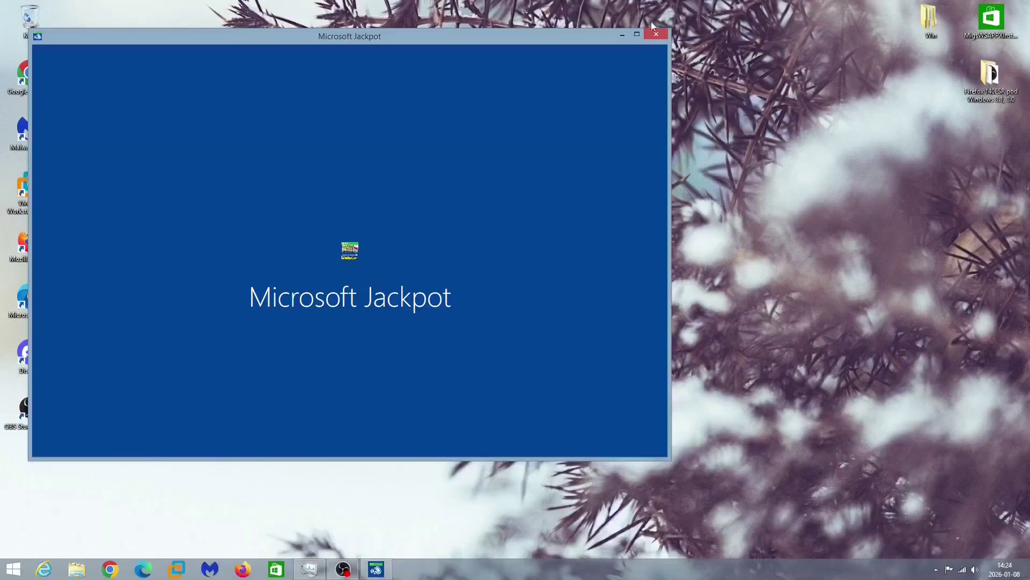
Close Microsoft Jackpot, launch Microsoft Solitaire Collection from the Start screen to test it, and close its window.
{"action": "left_click", "coordinate": [655, 34]}
{"action": "key", "text": "super"}
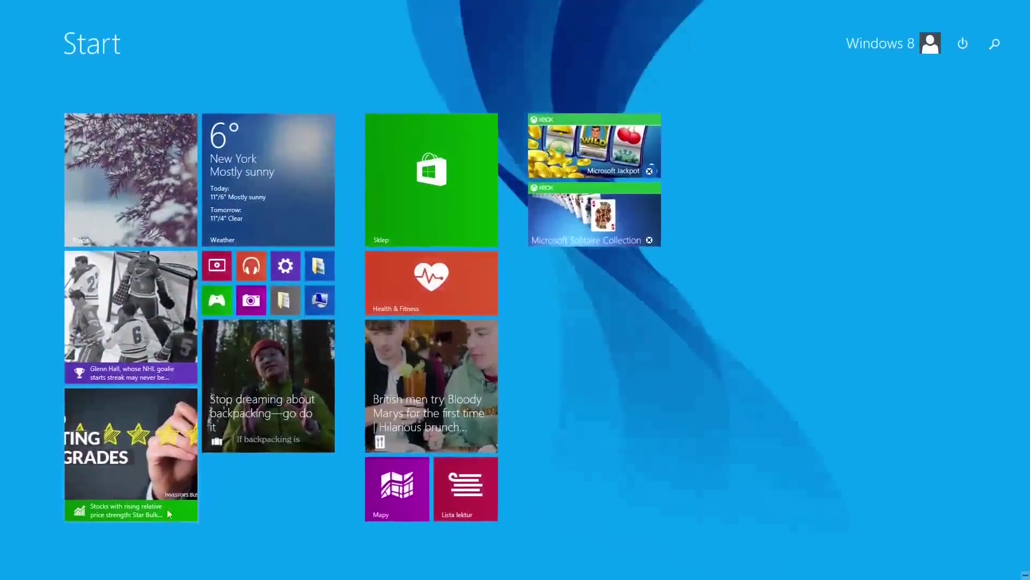
{"action": "left_click", "coordinate": [541, 239]}
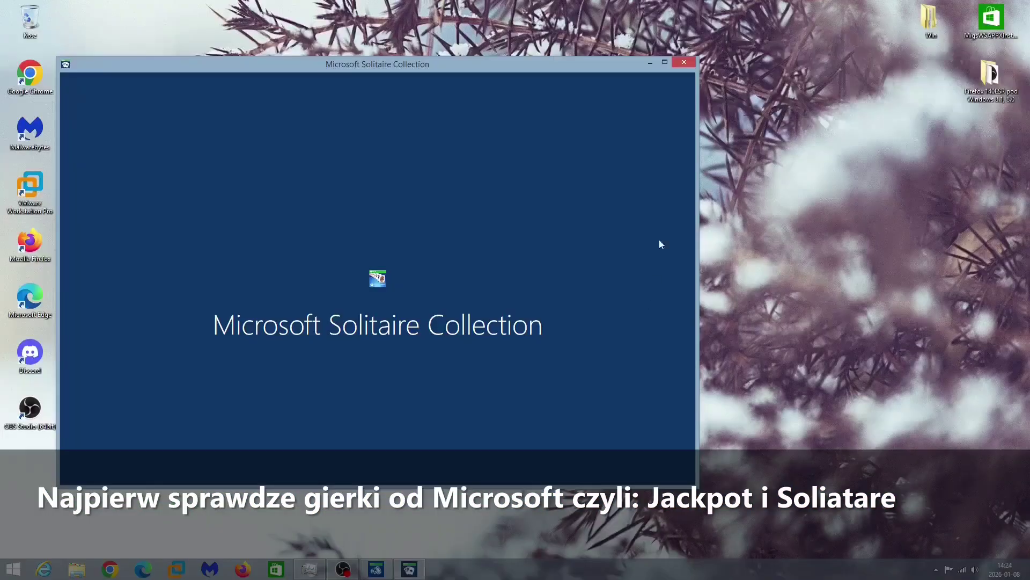
{"action": "left_click", "coordinate": [684, 61]}
Launch Crossy Road from the Start screen, look at the PSY character in the character selection, and start a game.
{"action": "key", "text": "super"}
{"action": "key", "text": "ctrl+Tab"}
{"action": "left_click", "coordinate": [114, 201]}
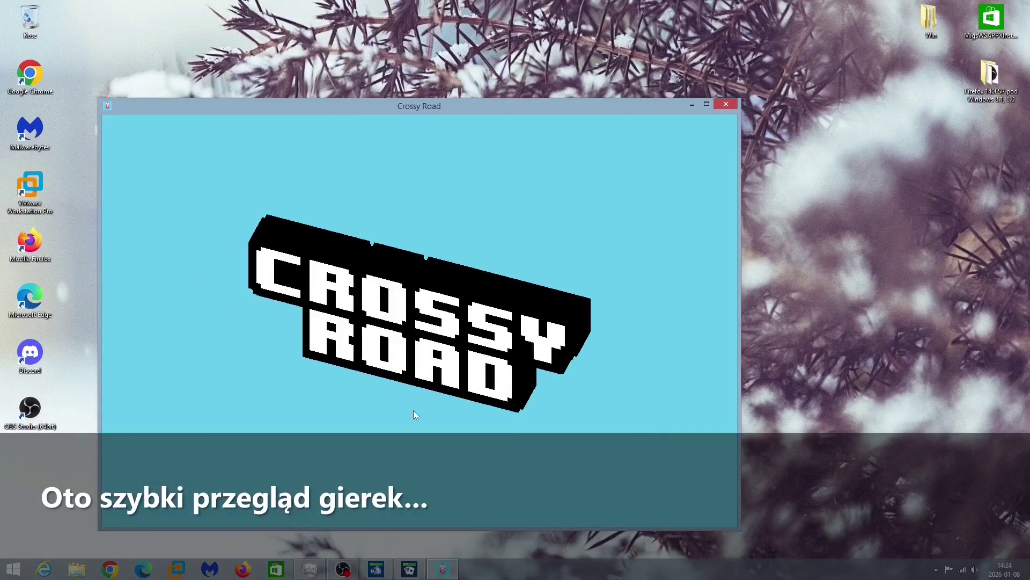
{"action": "left_click", "coordinate": [435, 468]}
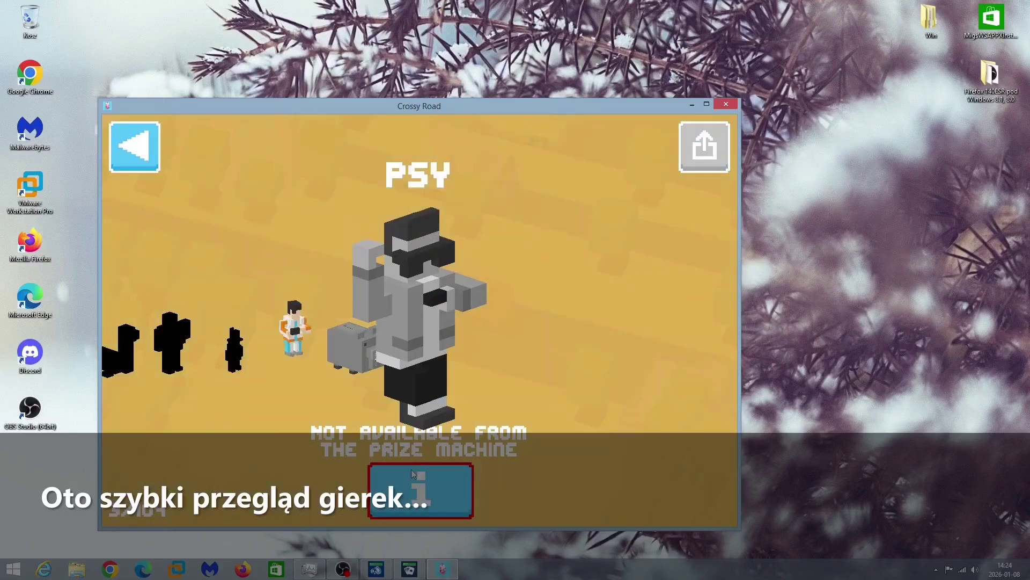
{"action": "left_click", "coordinate": [139, 154]}
{"action": "left_click", "coordinate": [179, 451]}
{"action": "left_click", "coordinate": [545, 311]}
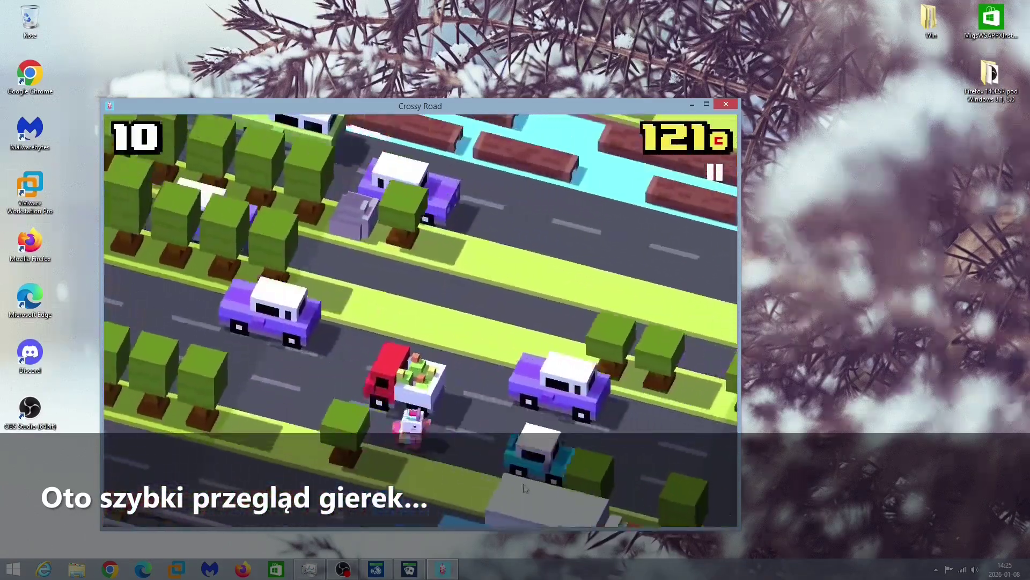
Play Crossy Road by hopping the character forward across the lanes of traffic.
{"action": "key", "text": "Up"}
{"action": "key", "text": "Up"}
{"action": "key", "text": "Up"}
{"action": "key", "text": "Up"}
{"action": "key", "text": "Up"}
{"action": "key", "text": "Up"}
{"action": "key", "text": "Up"}
{"action": "key", "text": "Up"}
{"action": "key", "text": "Up"}
{"action": "key", "text": "Up"}
{"action": "key", "text": "Up"}
{"action": "key", "text": "Up"}
{"action": "key", "text": "Up"}
{"action": "key", "text": "Up"}
{"action": "key", "text": "Up"}
{"action": "key", "text": "Up"}
{"action": "key", "text": "Up"}
{"action": "key", "text": "Up"}
{"action": "key", "text": "Up"}
{"action": "key", "text": "Up"}
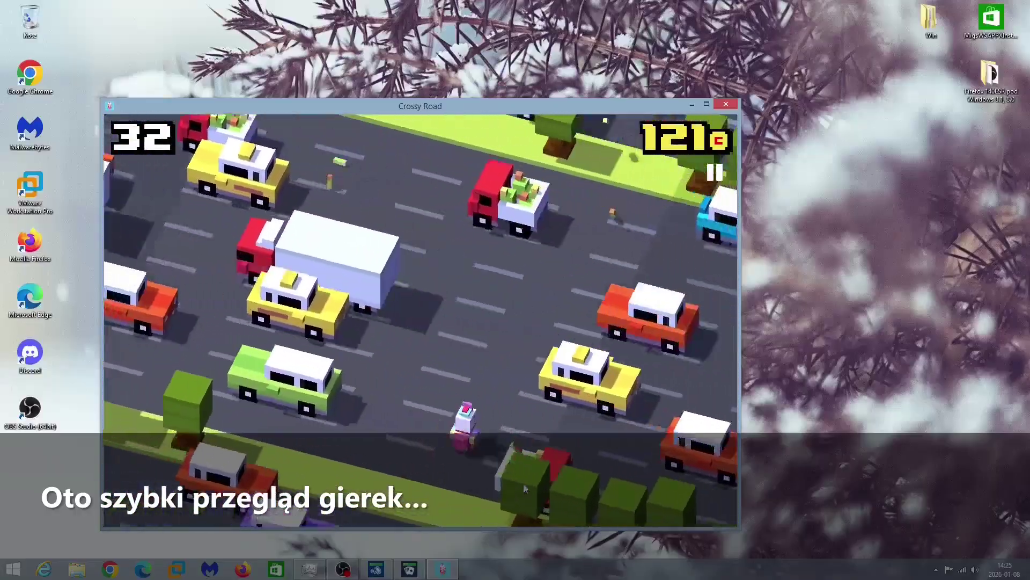
{"action": "key", "text": "Up"}
{"action": "key", "text": "Up"}
{"action": "key", "text": "Up"}
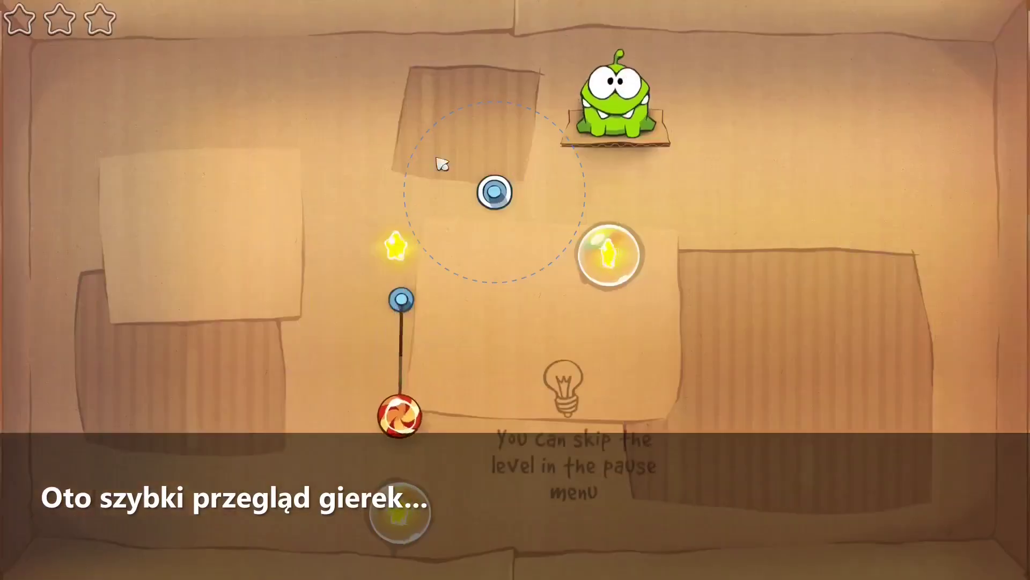
Play the Cut the Rope level by cutting the candy's rope and popping the bubble, and bring up the Windows charms.
{"action": "left_click_drag", "start_coordinate": [416, 347], "coordinate": [461, 350]}
{"action": "left_click", "coordinate": [575, 281]}
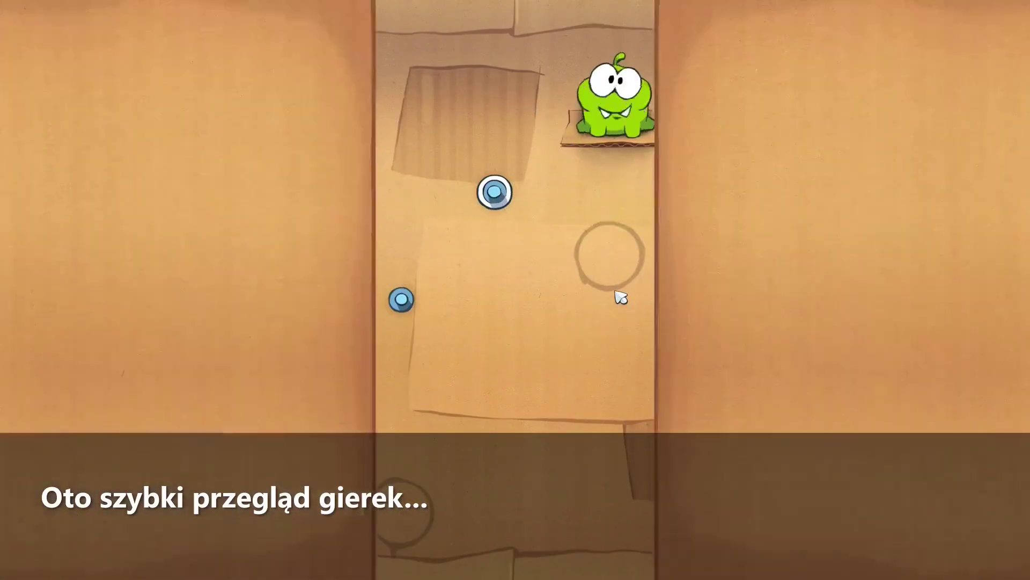
{"action": "key", "text": "super+c"}
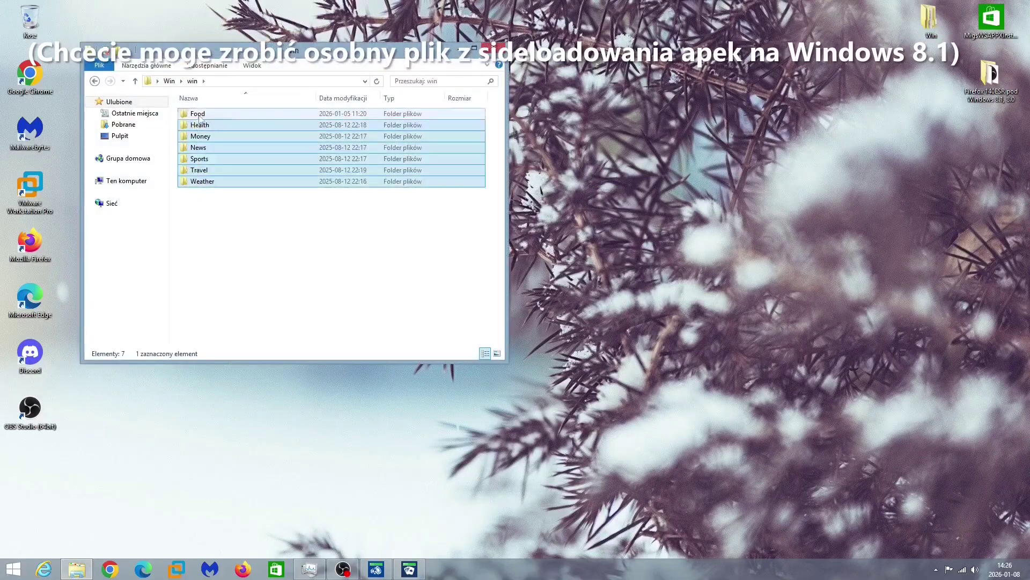
Open the Food folder inside the win folder in File Explorer.
{"action": "double_click", "coordinate": [198, 116]}
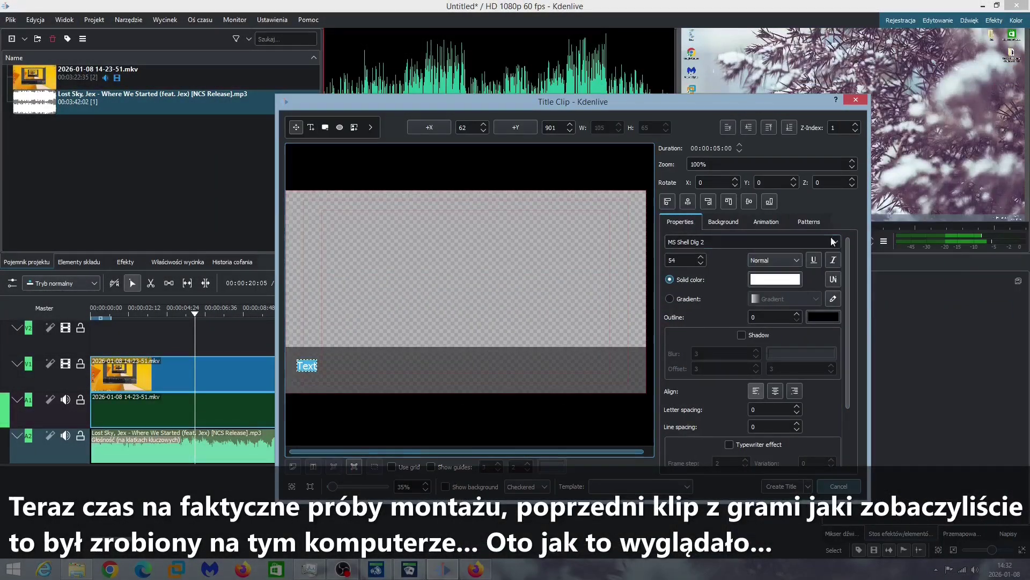
Switch to Kdenlive and set the font of the title clip's text to Segoe UI Light.
{"action": "left_click", "coordinate": [834, 241]}
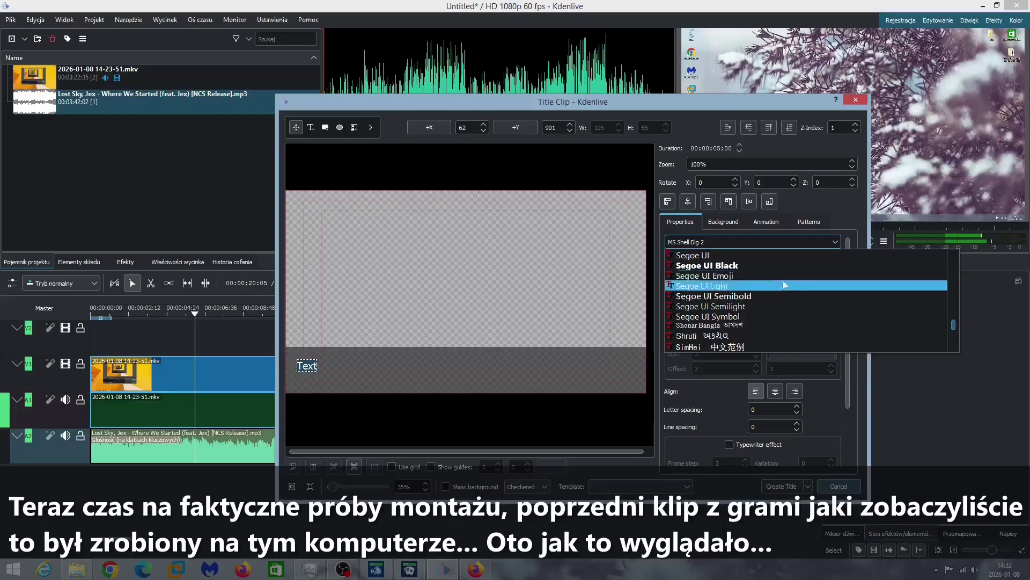
{"action": "left_click", "coordinate": [708, 285]}
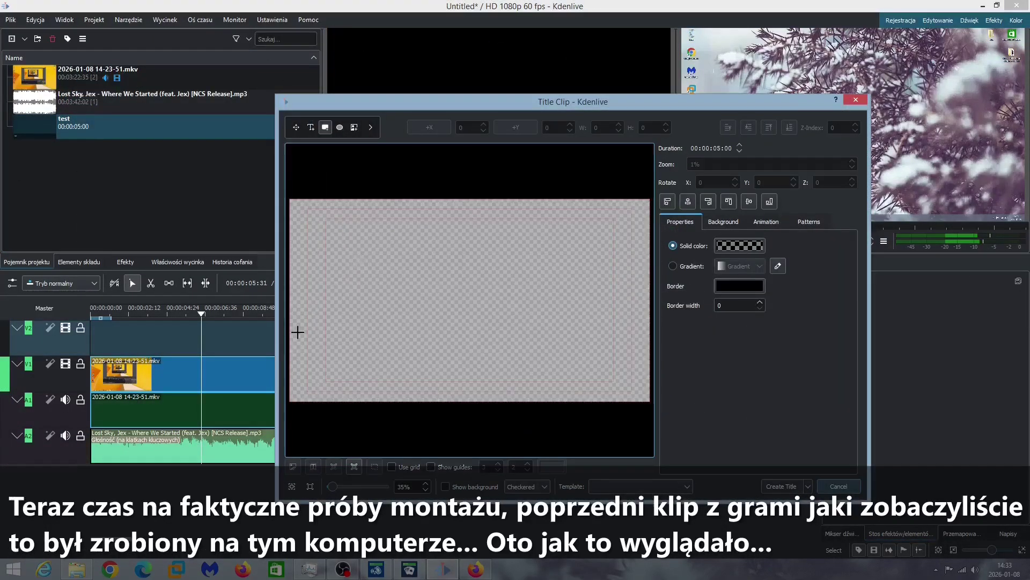
Create the two-line title "Oto co zainstalowałem jeszcze: Retiled (okienka metro) i kilka apek które były na sklepie Microsoft który już nie działa".
{"action": "left_click", "coordinate": [306, 371]}
{"action": "type", "text": "Oto co zainstalowałem jeszcze: Retiled (okienka animow"}
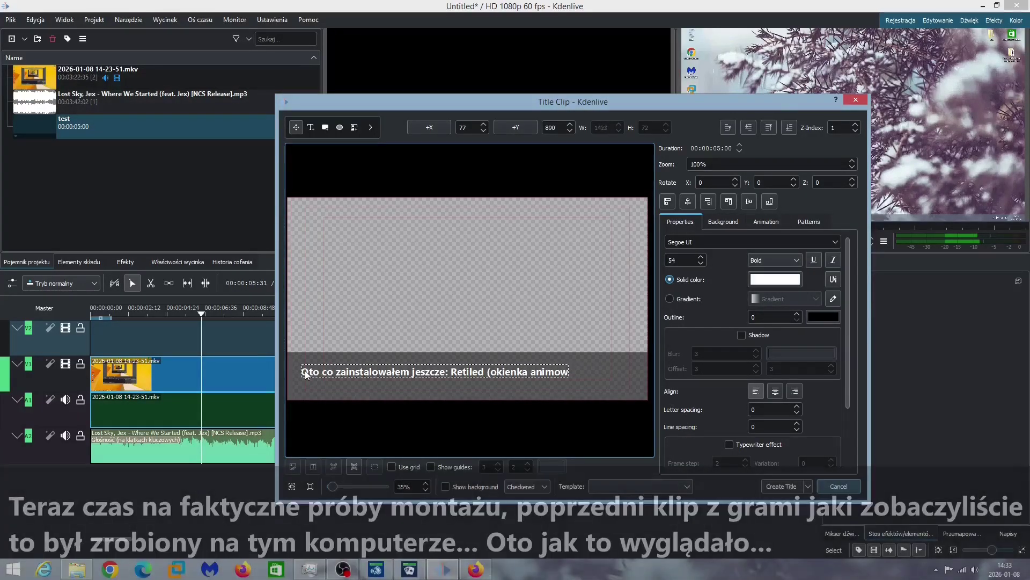
{"action": "key", "text": "BackSpace"}
{"action": "key", "text": "BackSpace"}
{"action": "key", "text": "BackSpace"}
{"action": "key", "text": "BackSpace"}
{"action": "key", "text": "BackSpace"}
{"action": "key", "text": "BackSpace"}
{"action": "type", "text": "metro) i kilka apek"}
{"action": "key", "text": "Return"}
{"action": "type", "text": "które były na sklepie Microsoft który już nie działa"}
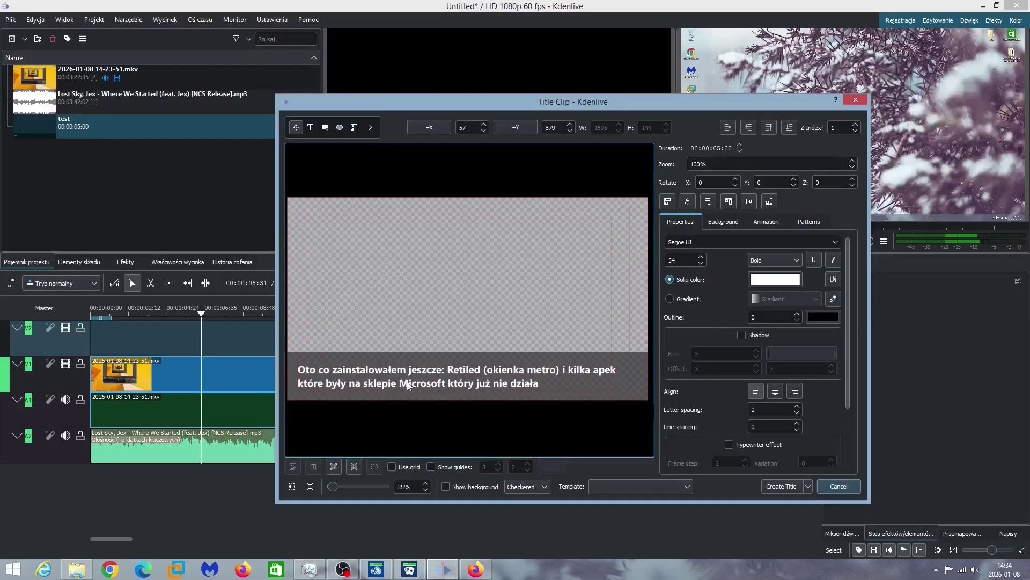
{"action": "key", "text": "Escape"}
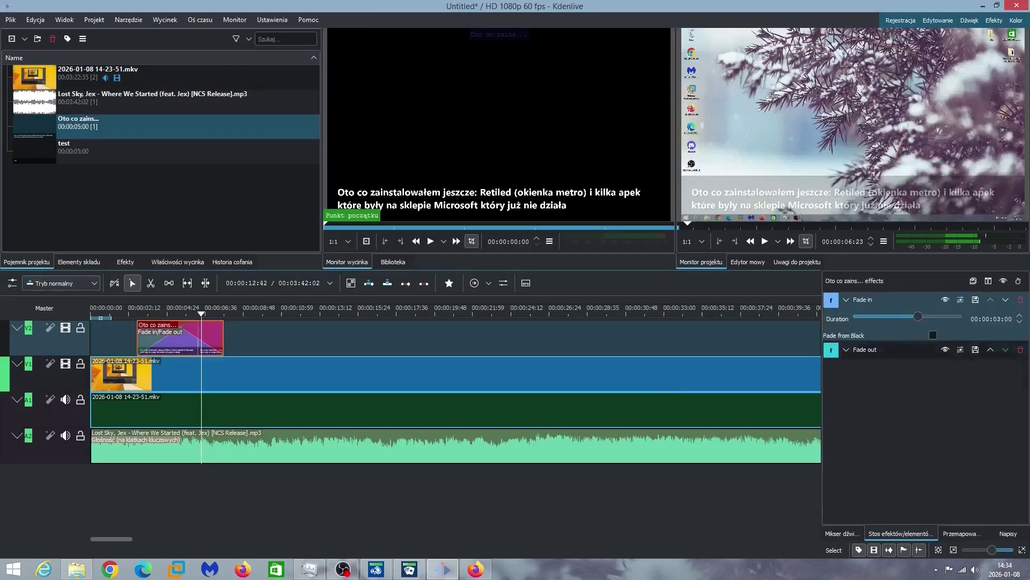
Preview the timeline and write a title clip reading "Muzyka: Where We Started" for the upper part of the frame.
{"action": "left_click", "coordinate": [805, 373]}
{"action": "key", "text": "space"}
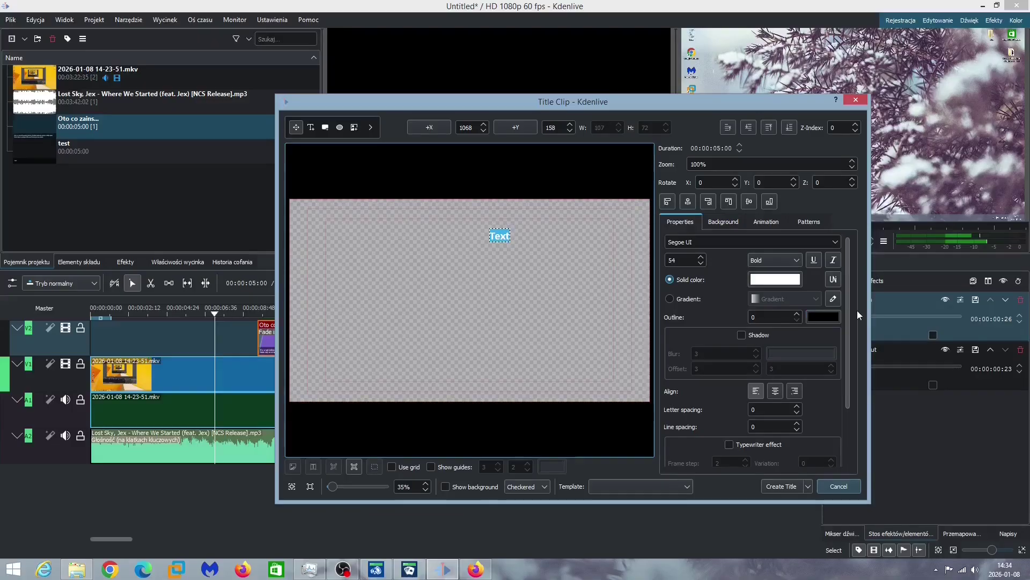
{"action": "type", "text": "Where We Started"}
{"action": "key", "text": "Home"}
{"action": "type", "text": "Muzyka:"}
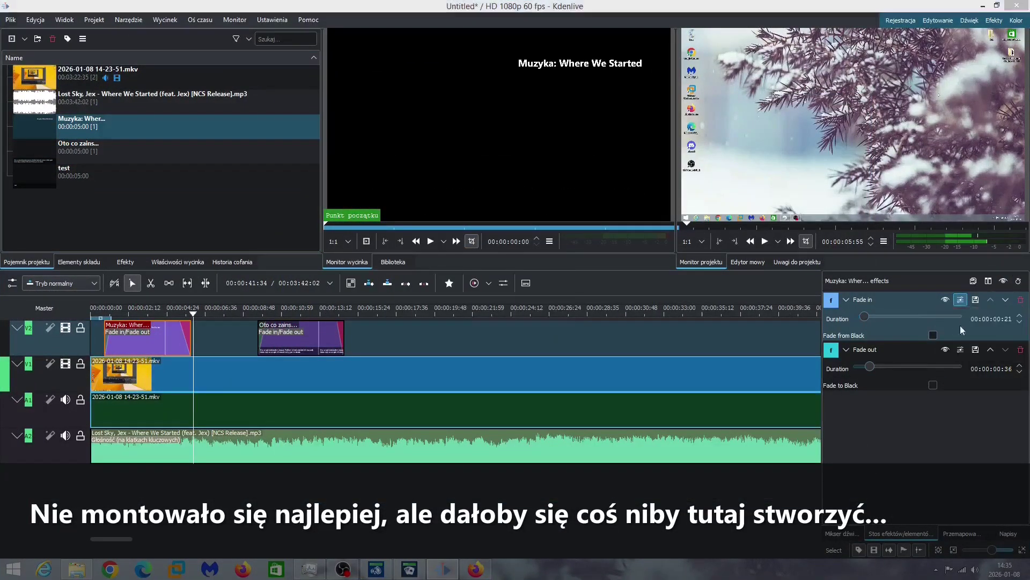
Play the project onward and create the title clip "Najpierw sprawdze gierki od Microsoft czyli: Jackpot i Soliatare", checking it in playback.
{"action": "left_click", "coordinate": [769, 239]}
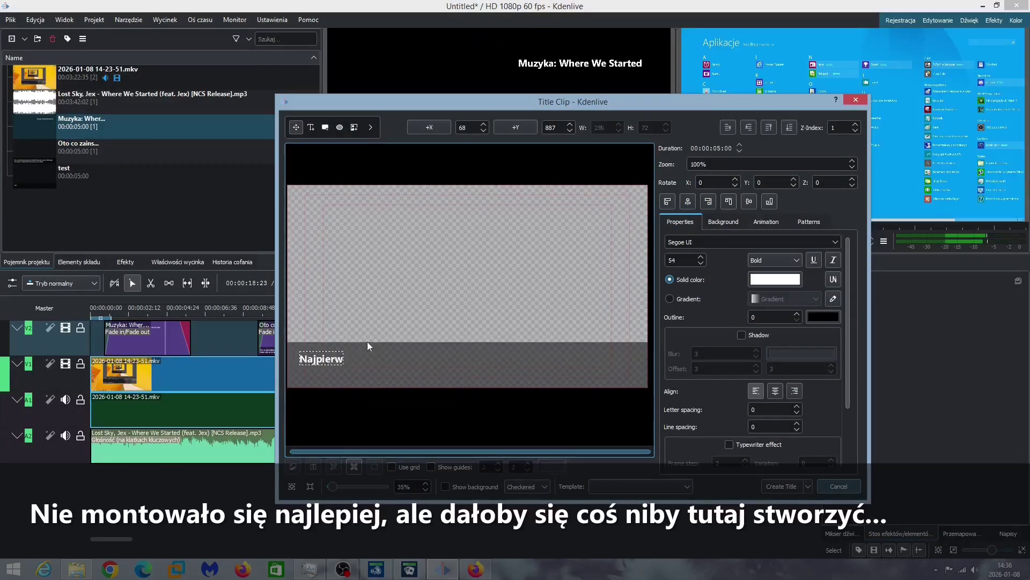
{"action": "type", "text": "sprawdze gierki od Microsoft czyli: Jackpot i Soliatare"}
{"action": "key", "text": "ctrl+a"}
{"action": "left_click", "coordinate": [781, 485]}
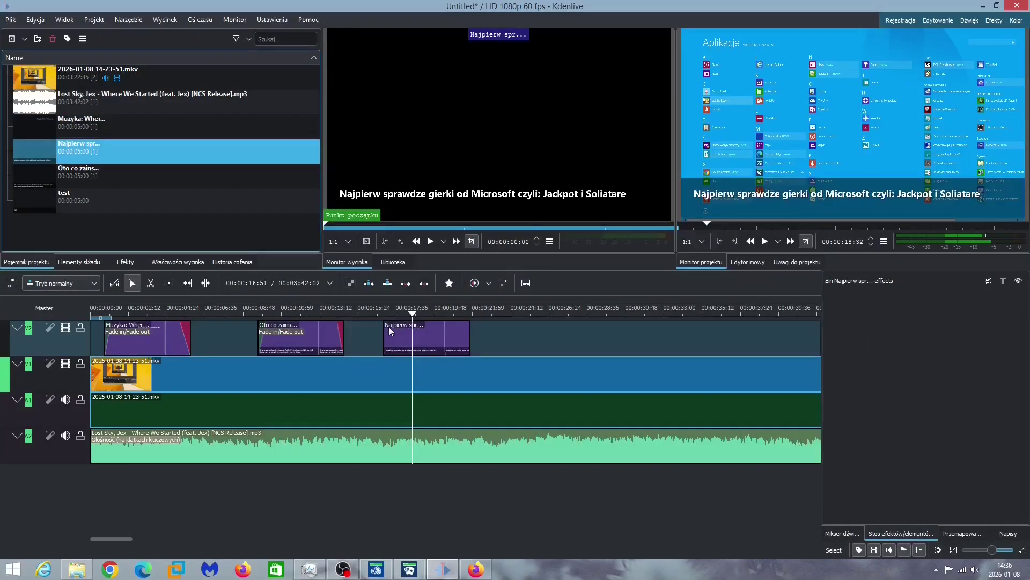
{"action": "key", "text": "space"}
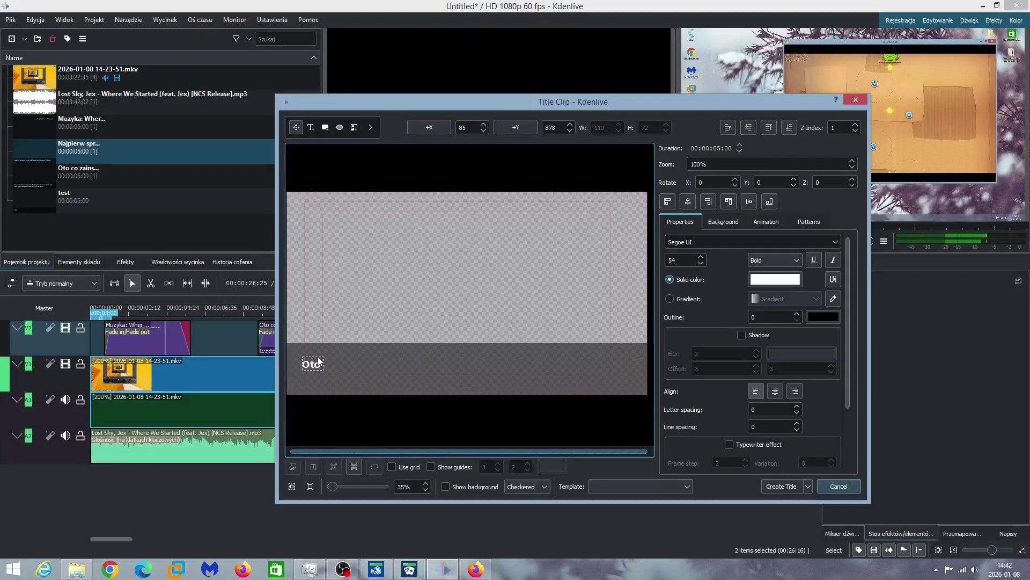
Complete the title text as "Oto szybki przegląd gierek..." and create the title clip.
{"action": "type", "text": "szybki przegląd gierek..."}
{"action": "key", "text": "ctrl+a"}
{"action": "left_click", "coordinate": [781, 486]}
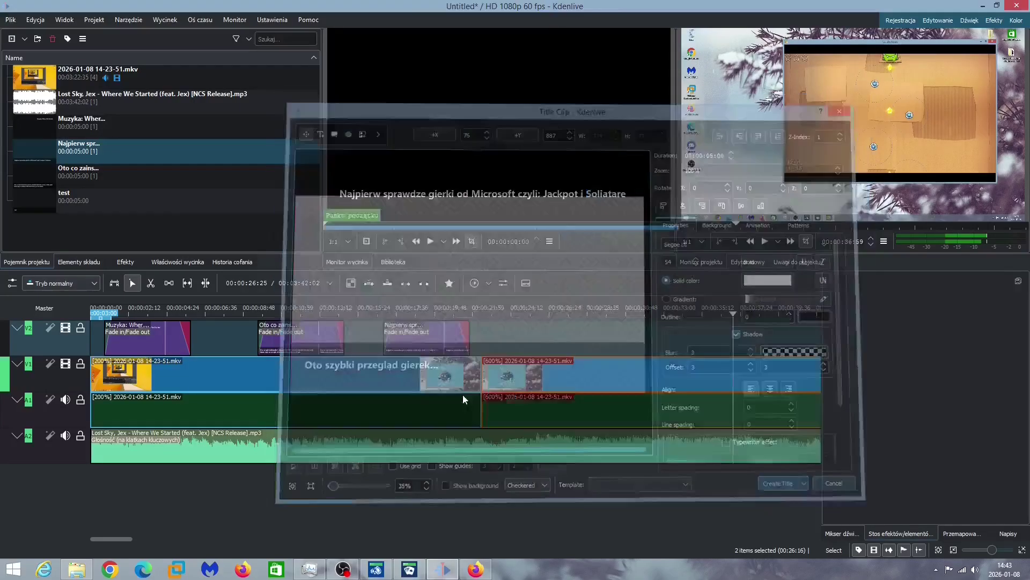